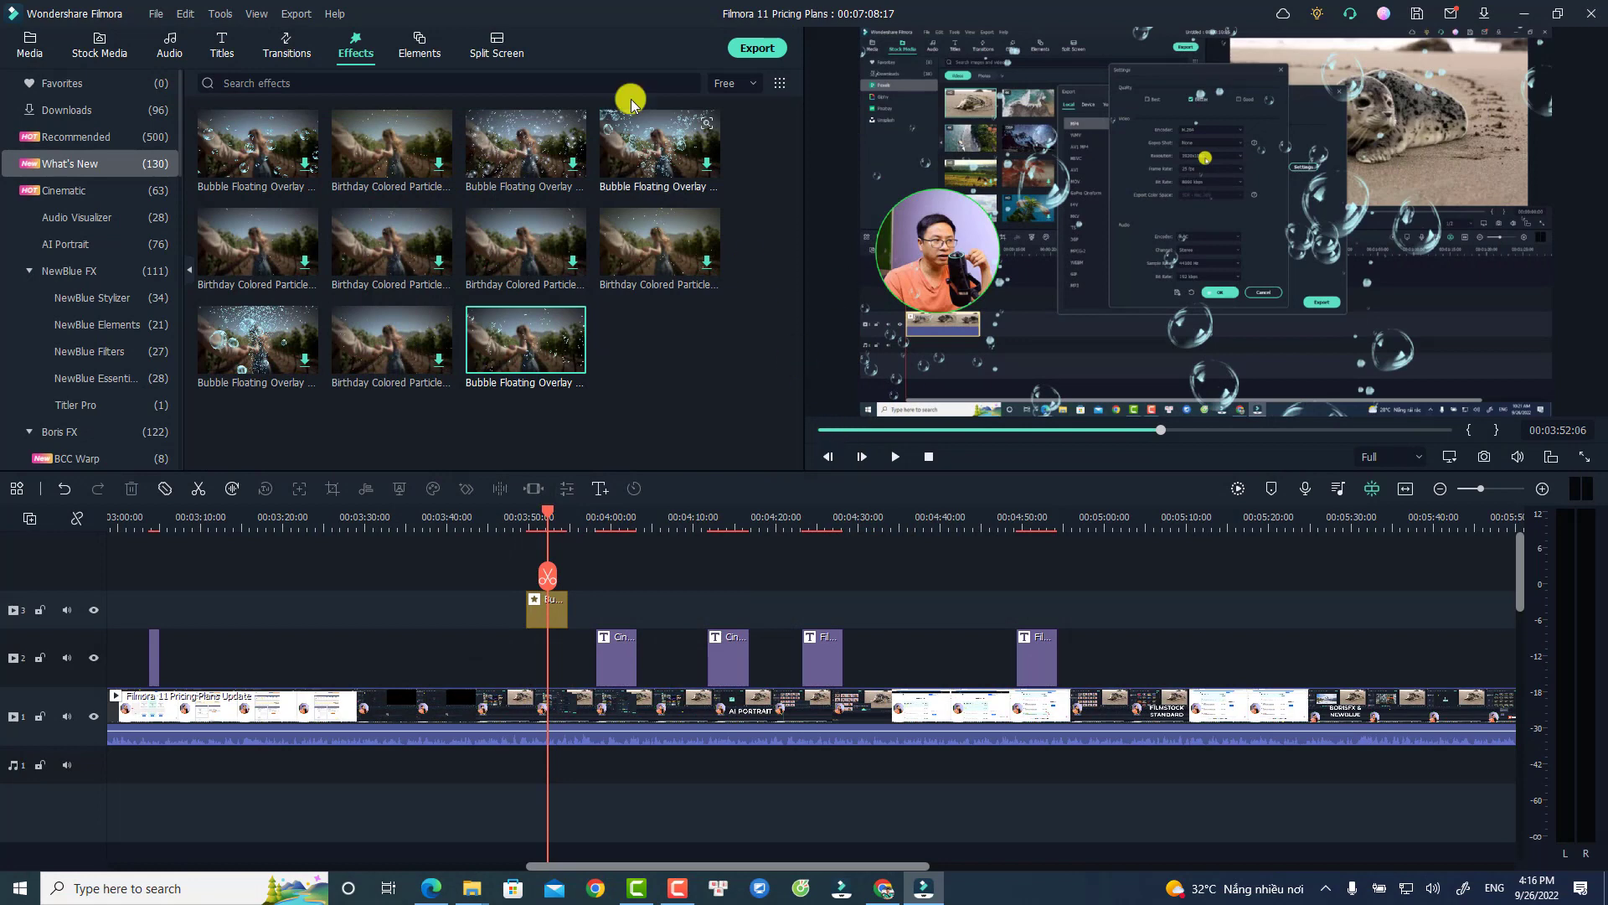
Step: View the About dialog showing version 11.7.3, close it, and return the playhead to 00:03:21
left_click(333, 16)
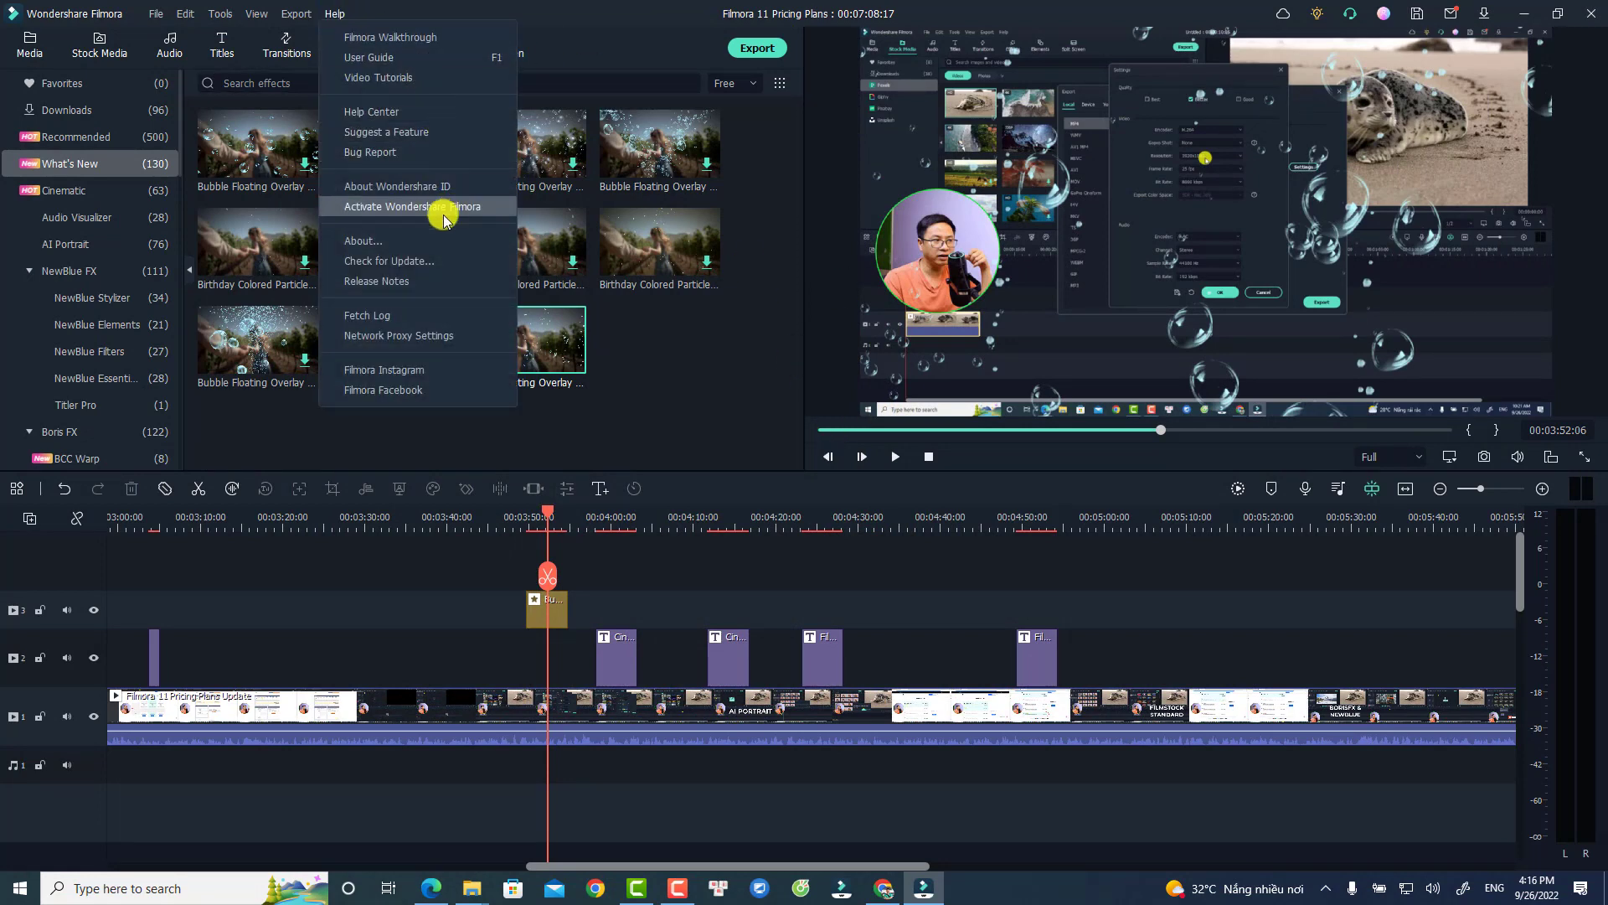
left_click(372, 244)
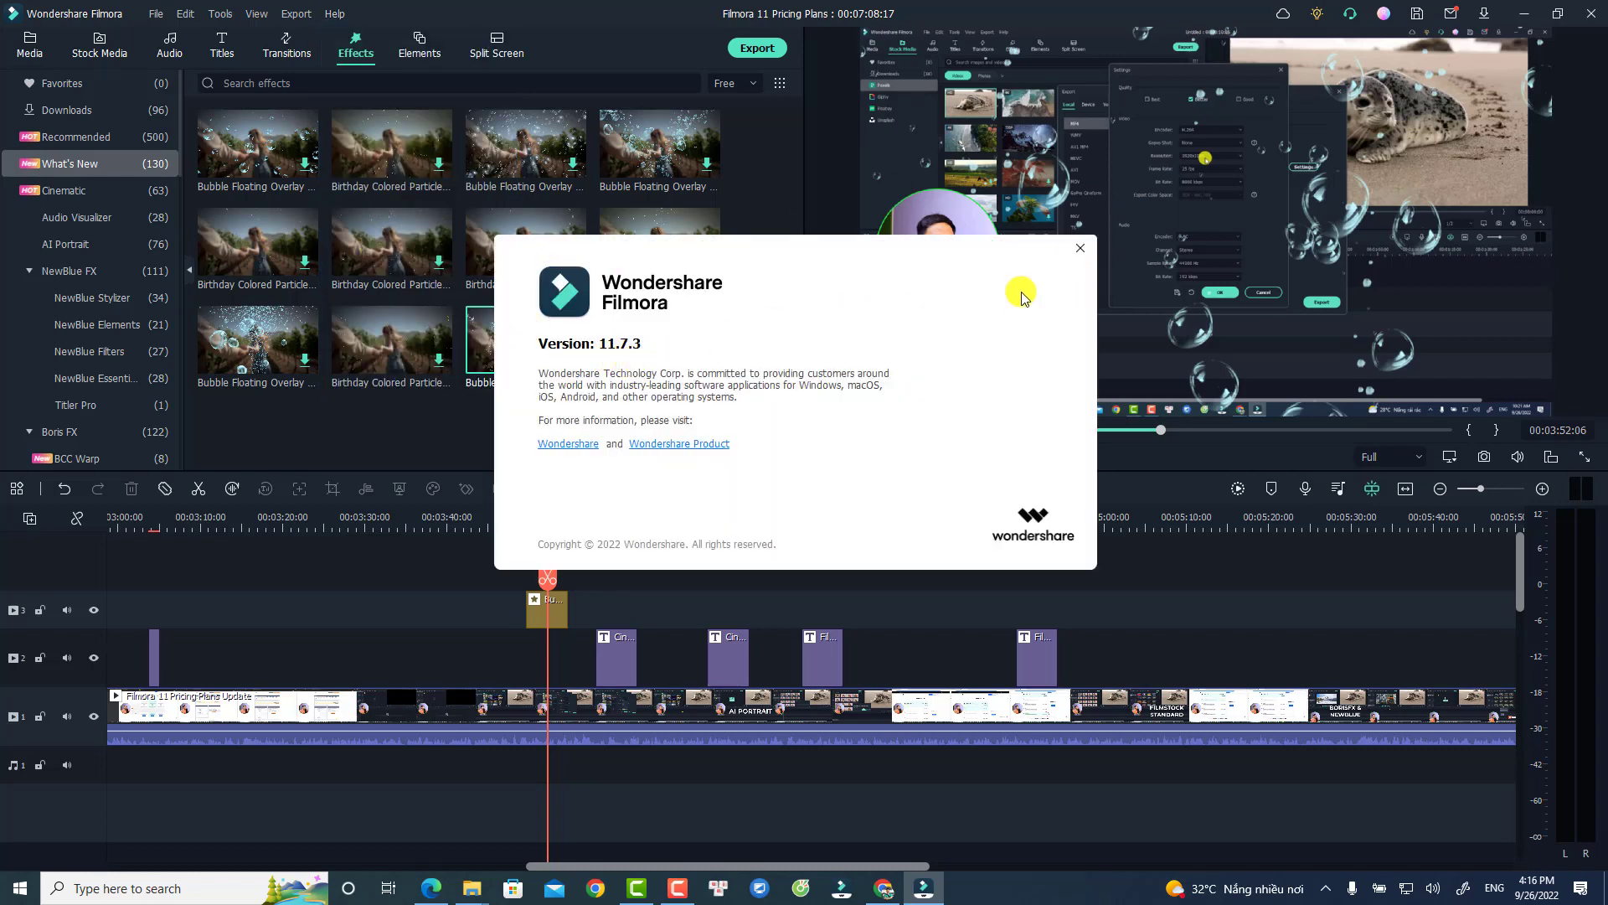
left_click(1079, 252)
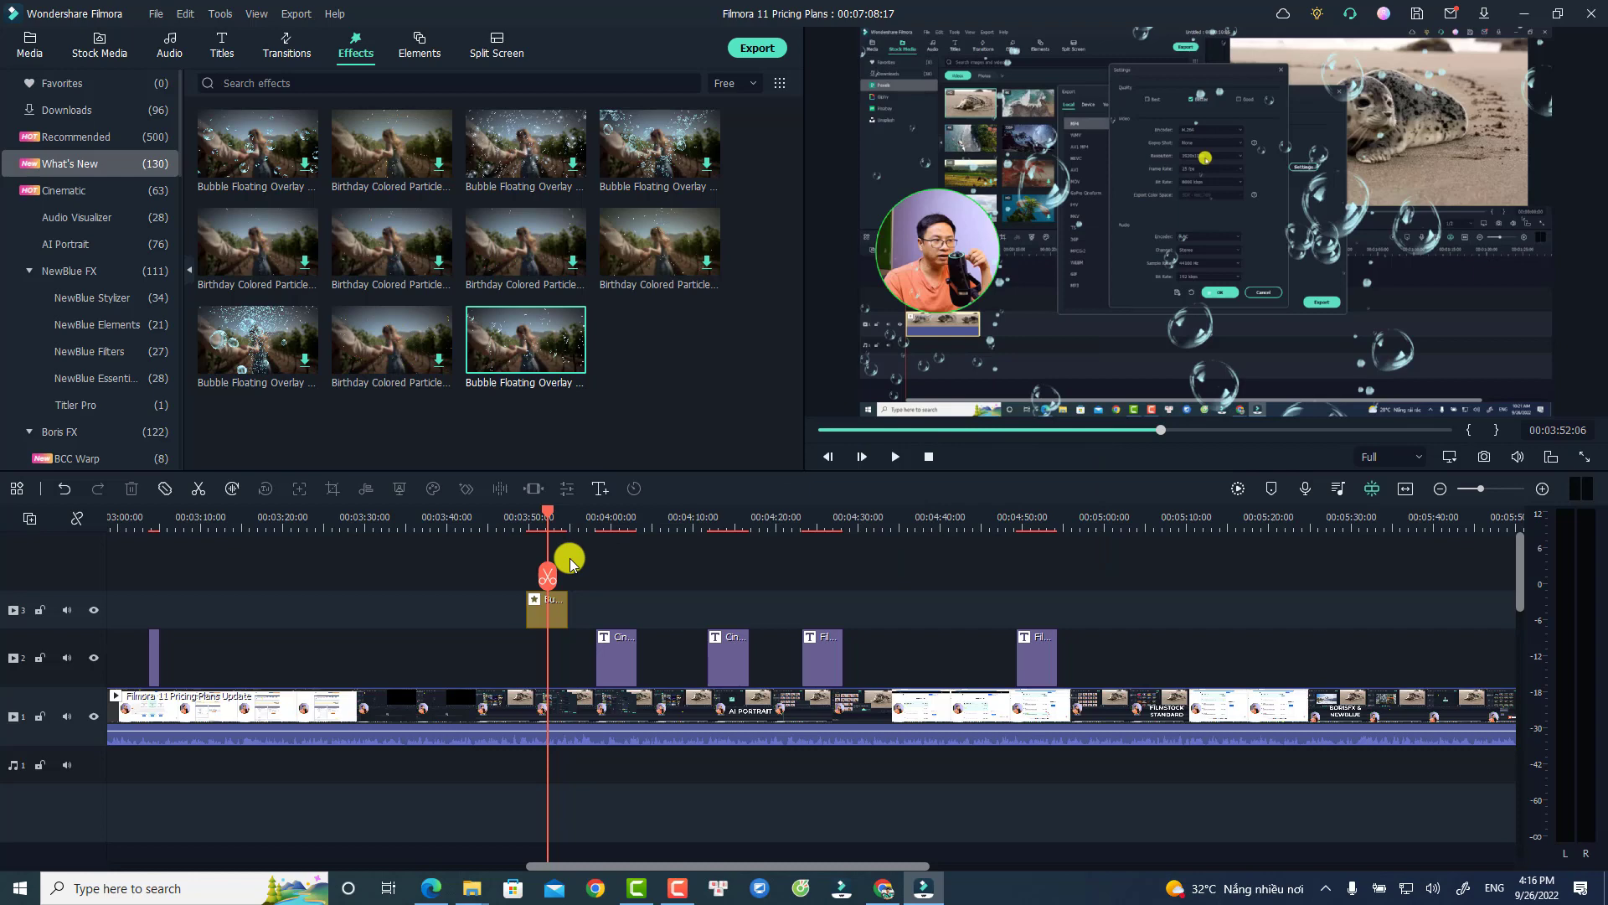
left_click(293, 526)
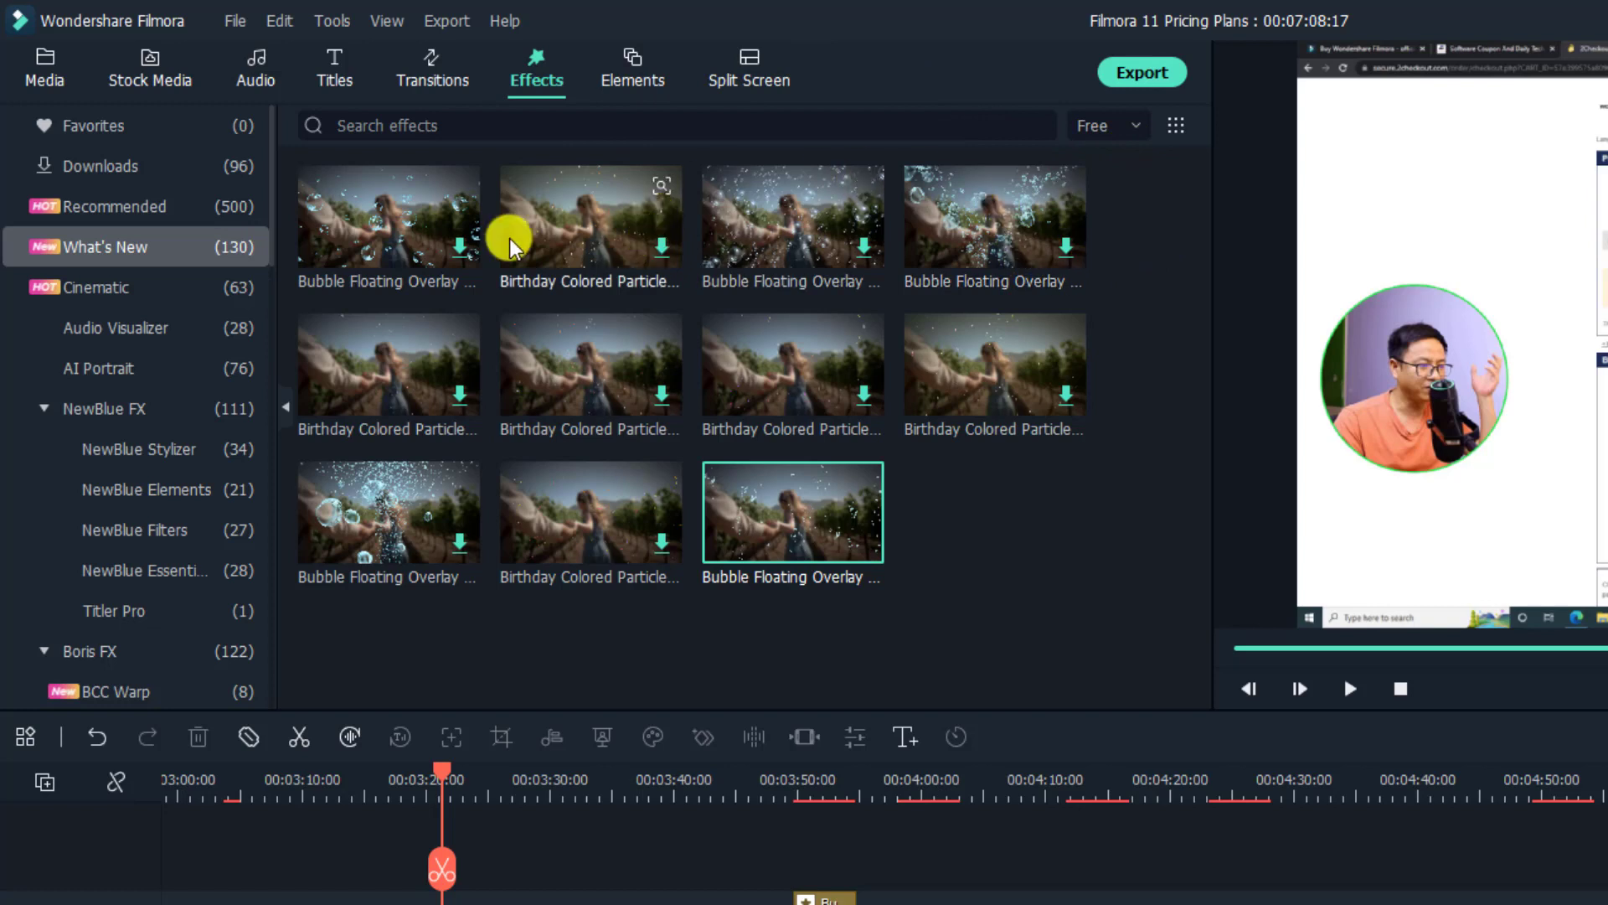
mouse_move(658, 142)
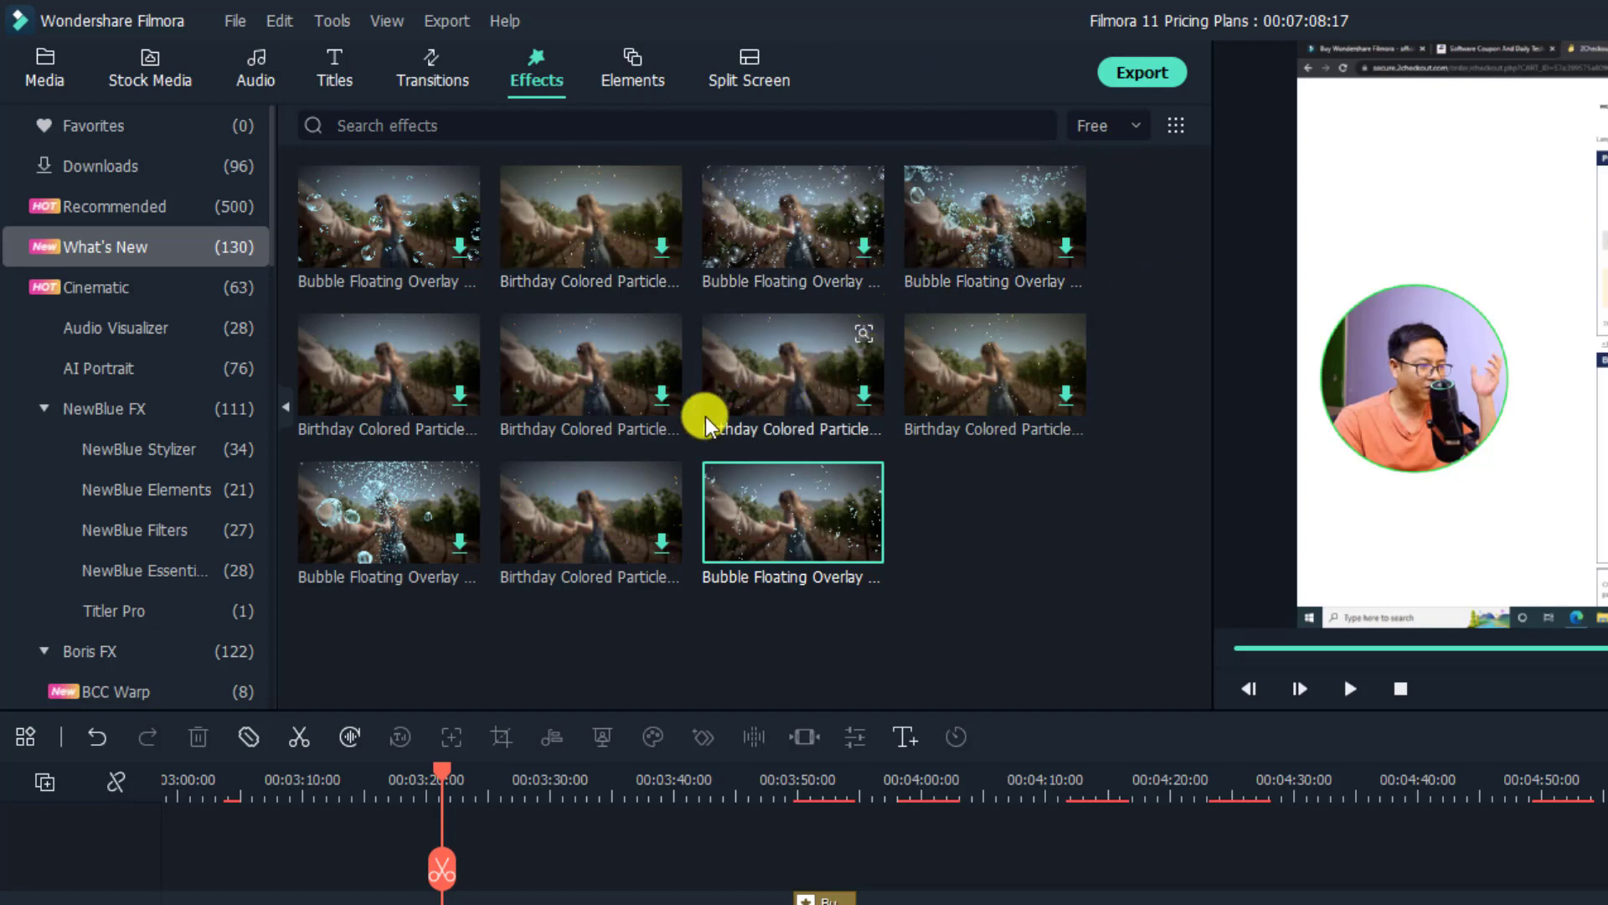
mouse_move(658, 238)
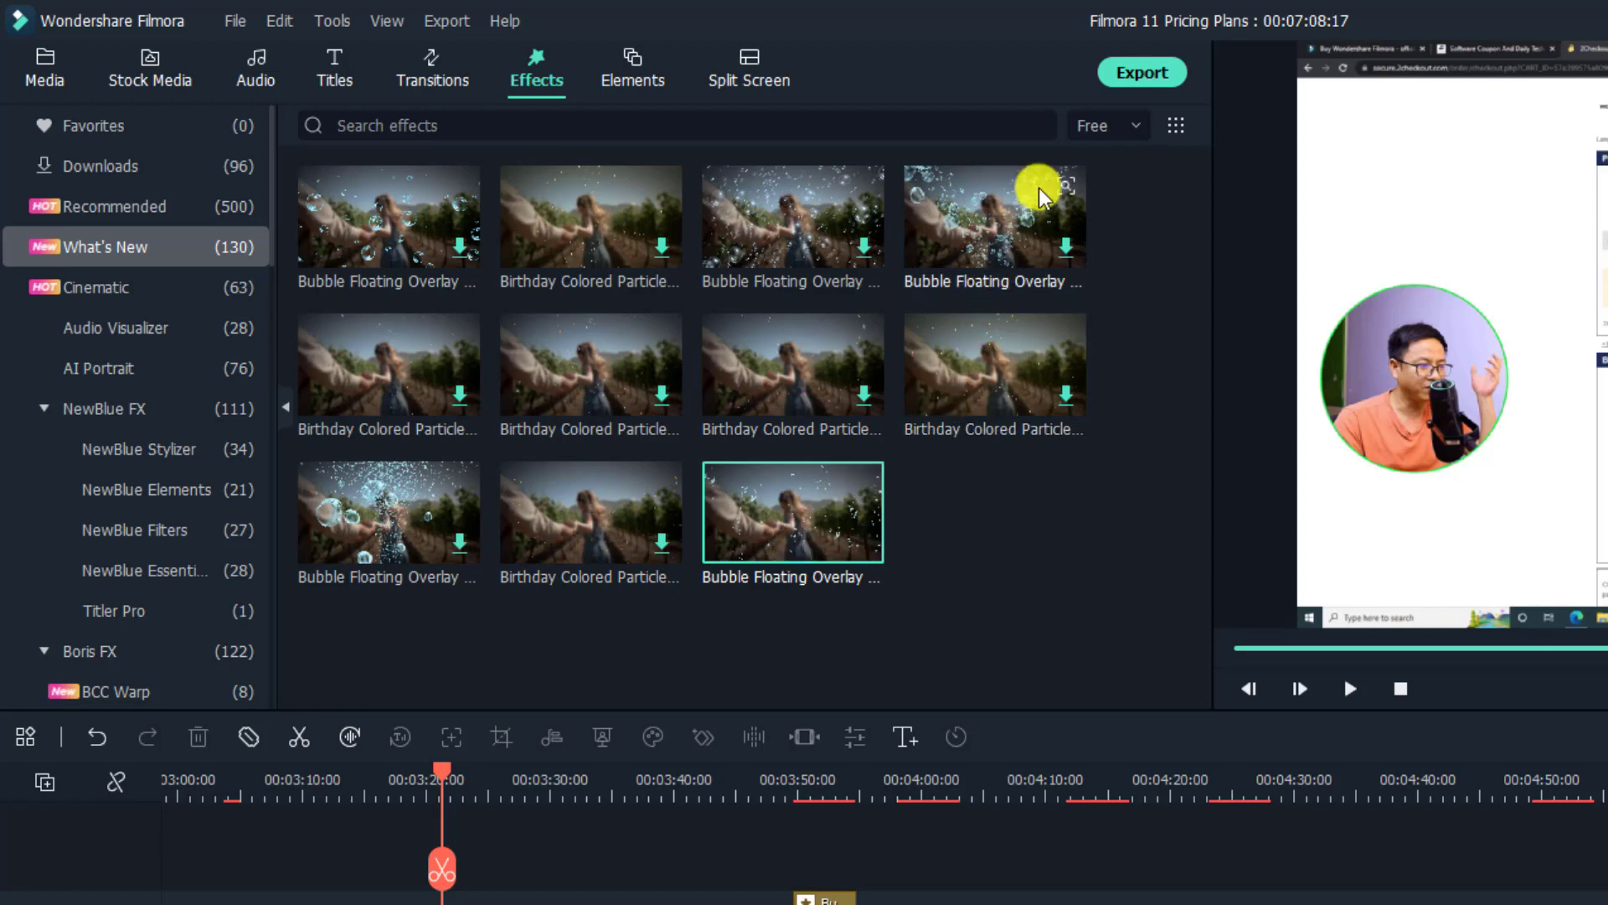
Step: Filter the What's New effects to Paid, showing packs like Brahmastra and Stylish A Series
left_click(1109, 126)
left_click(1119, 226)
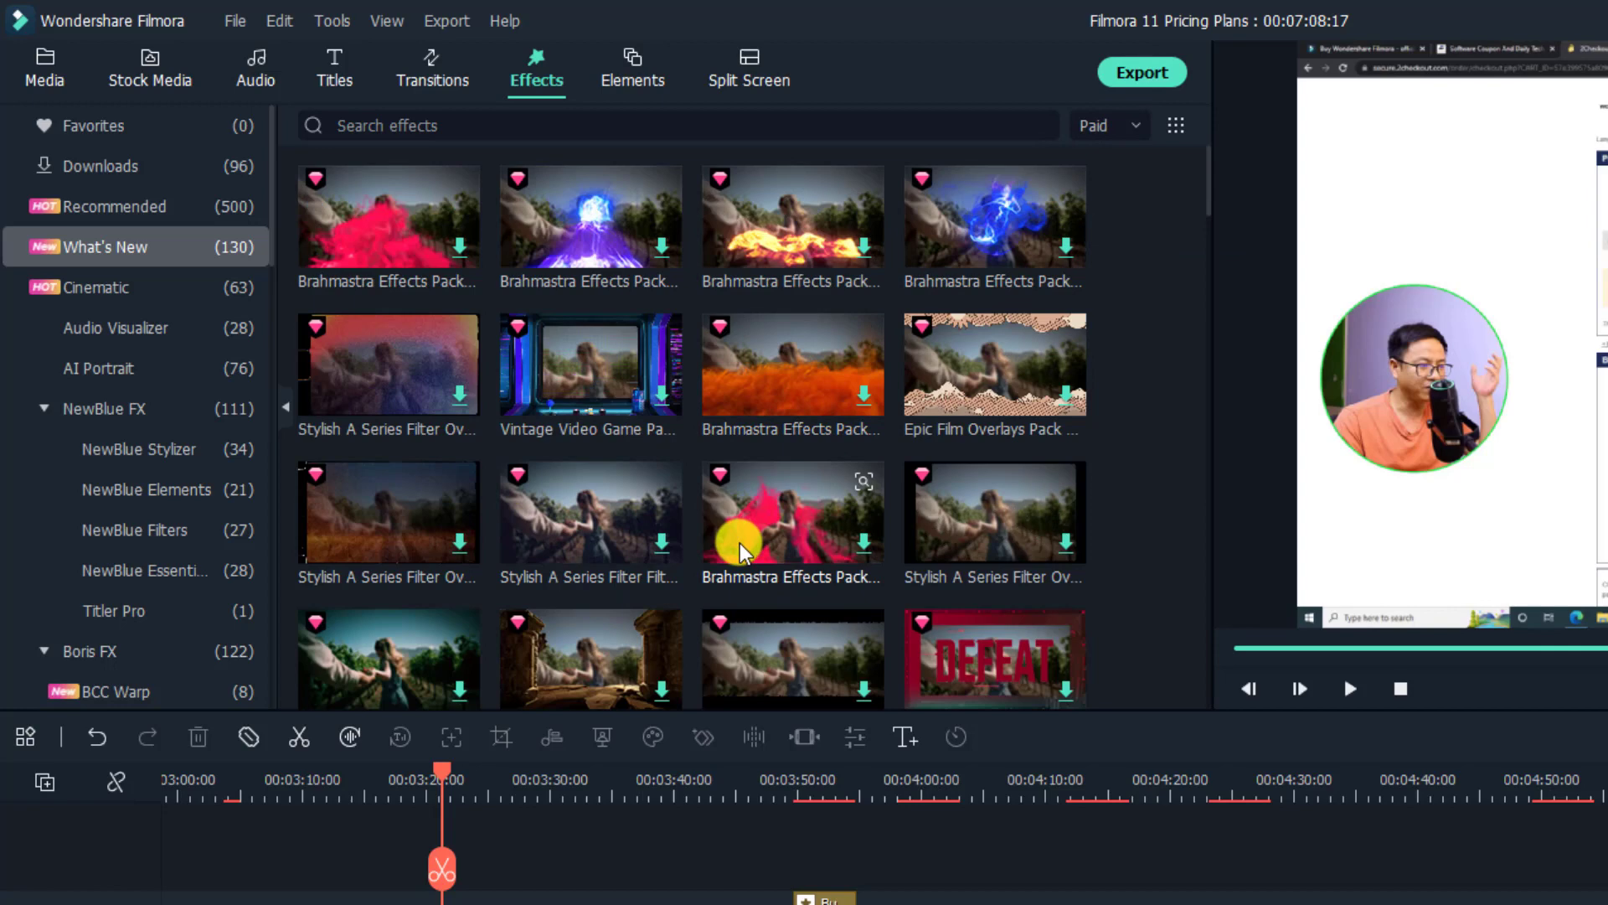
Step: Browse the Elements library's What's New free items, then filter to Paid packs
left_click(640, 73)
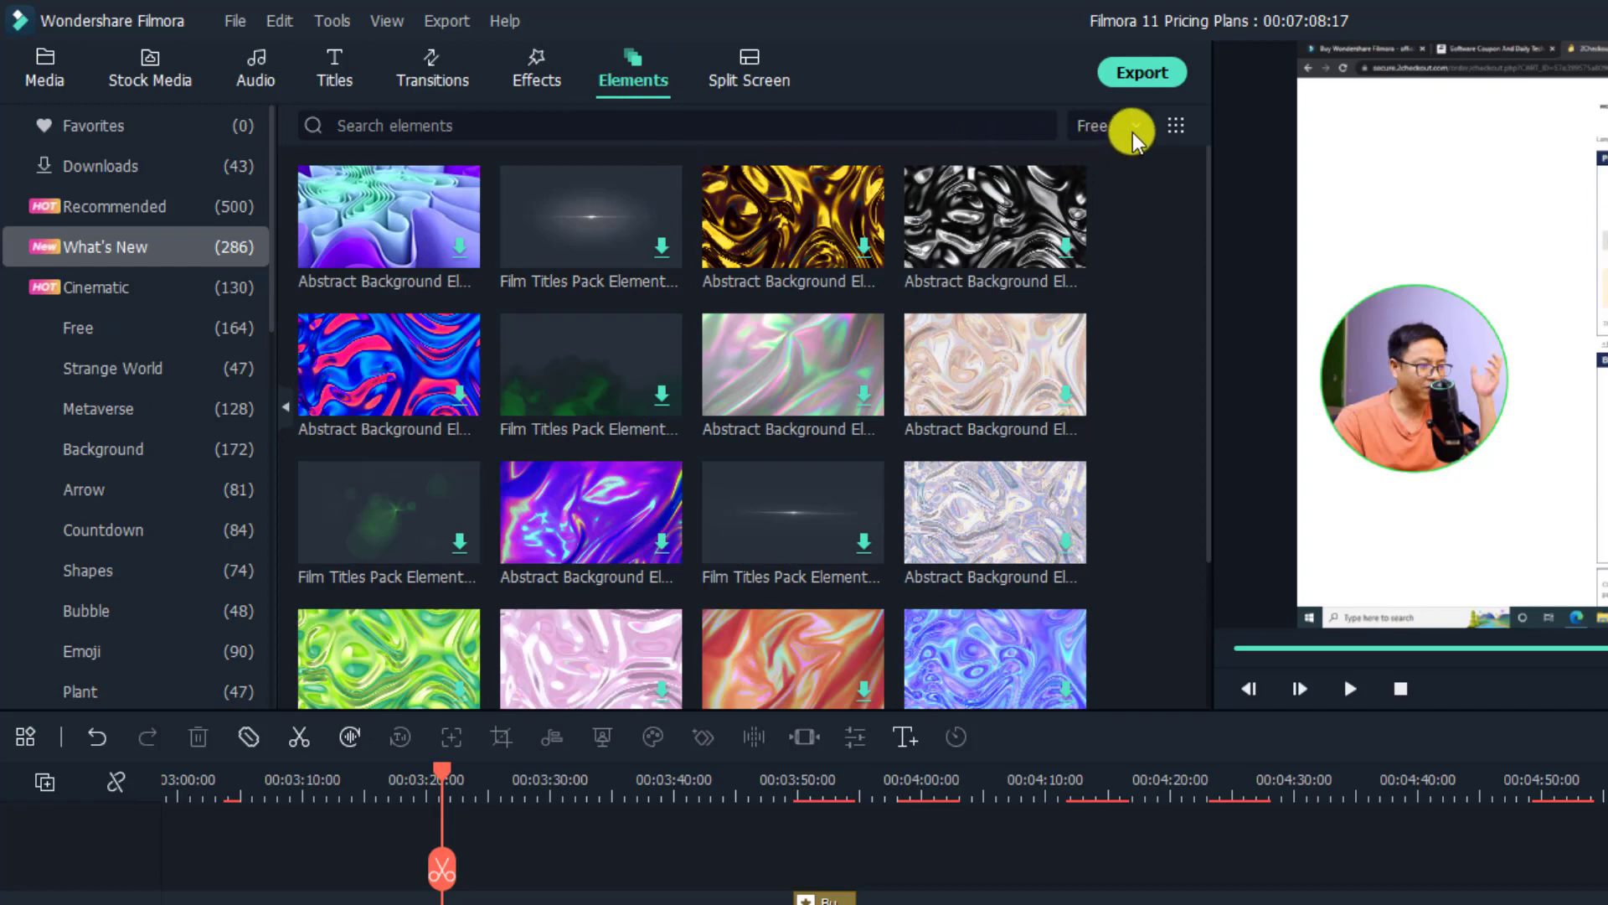
scroll(897, 467, "down", 3)
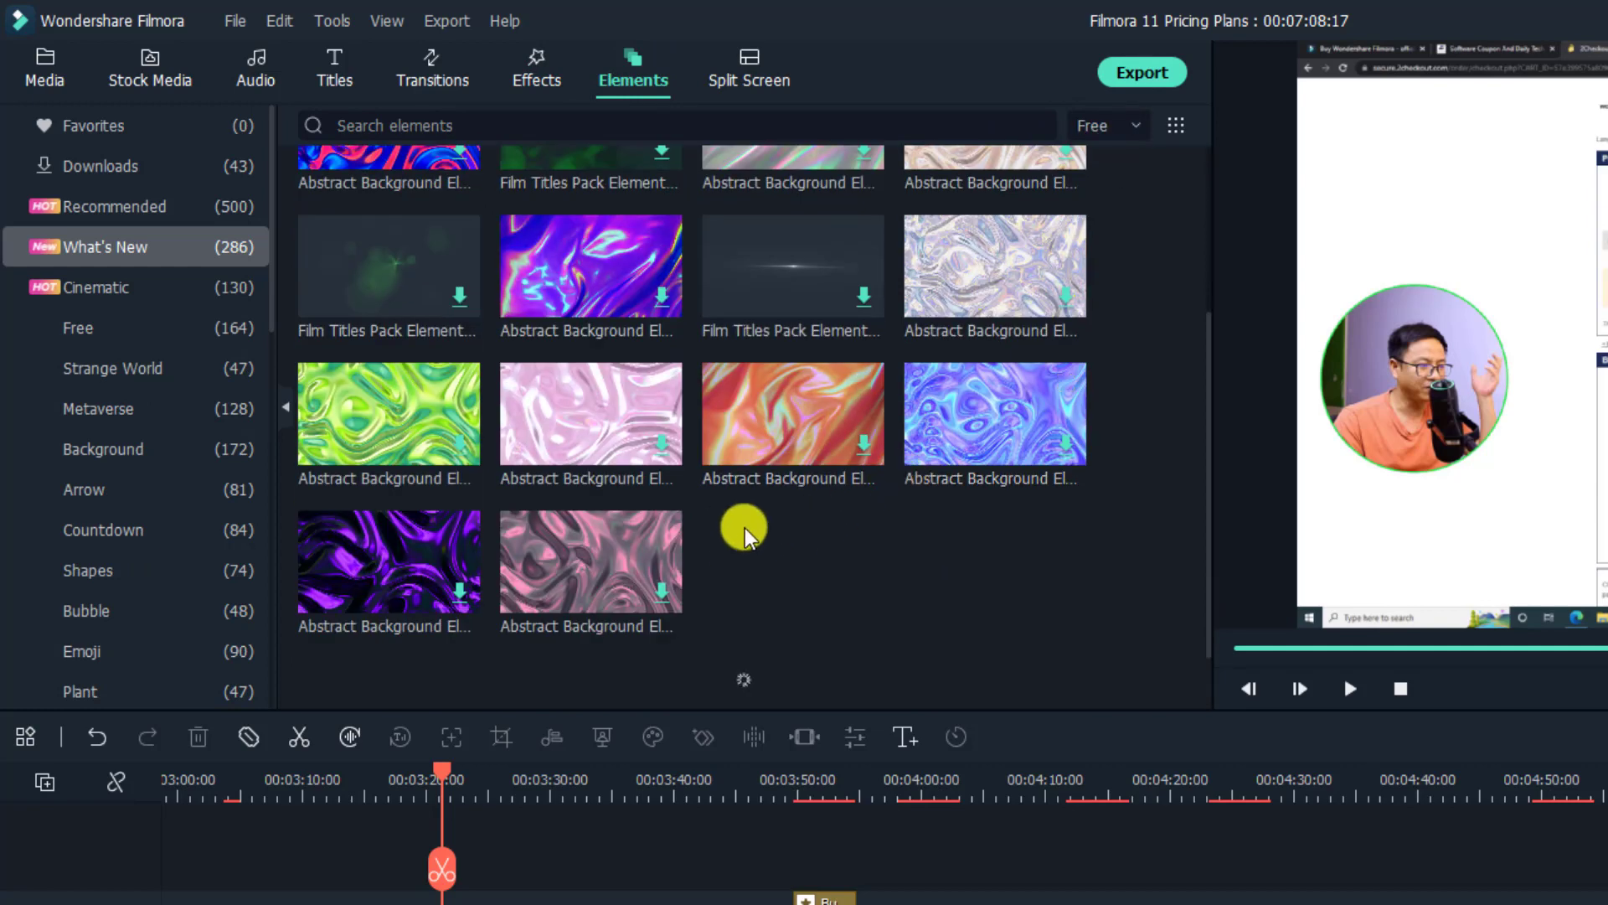
scroll(742, 530, "up", 1)
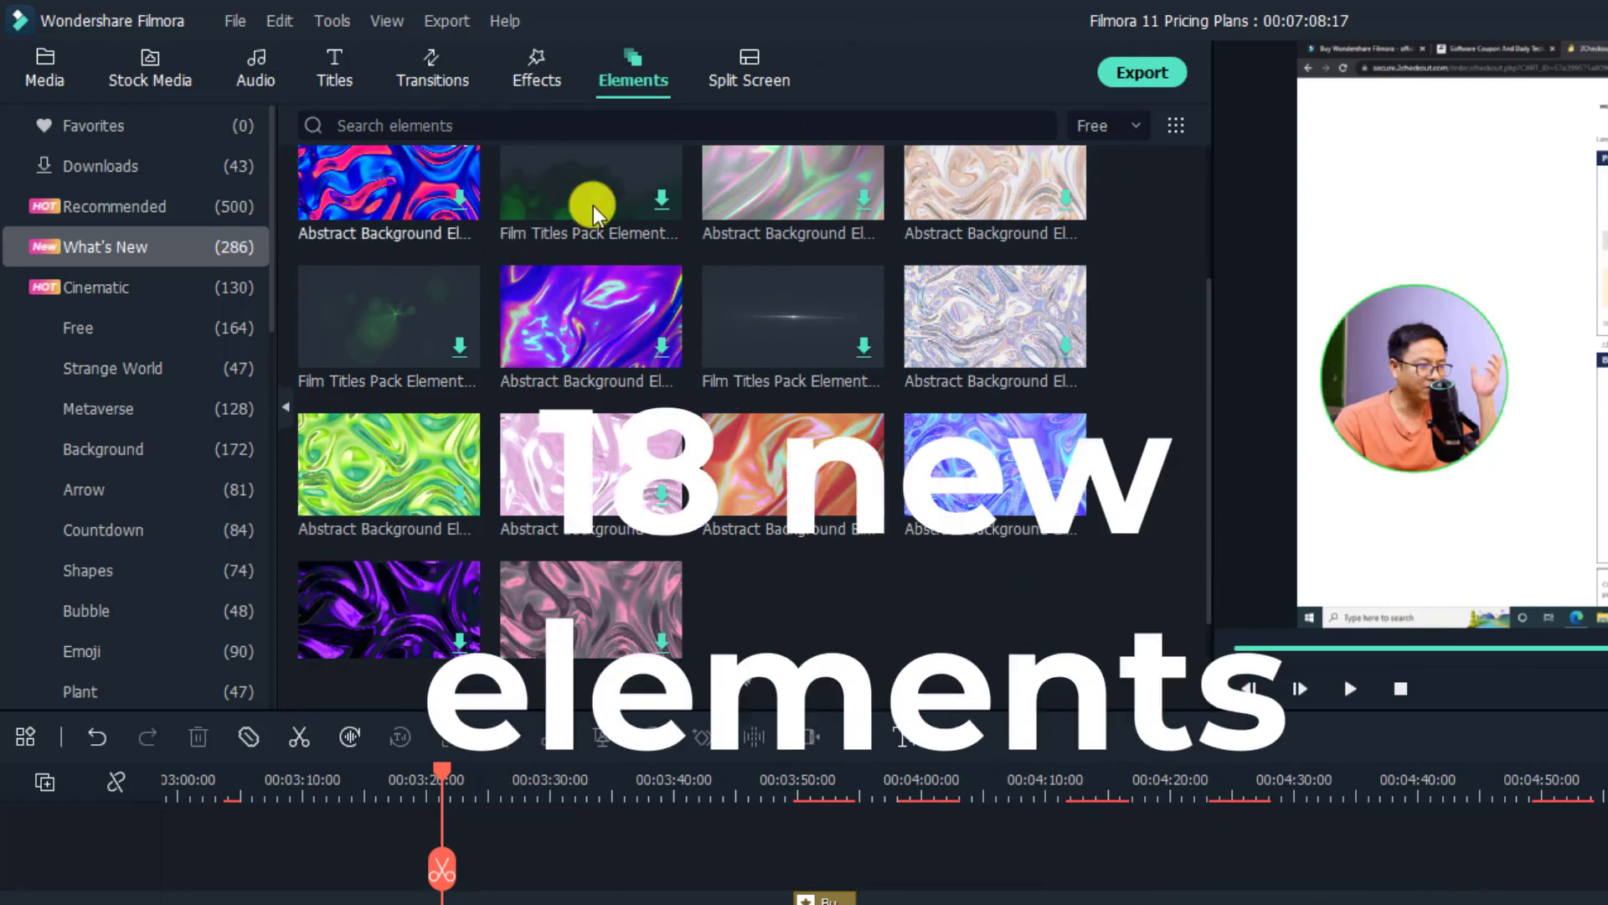
left_click(1124, 126)
left_click(1101, 261)
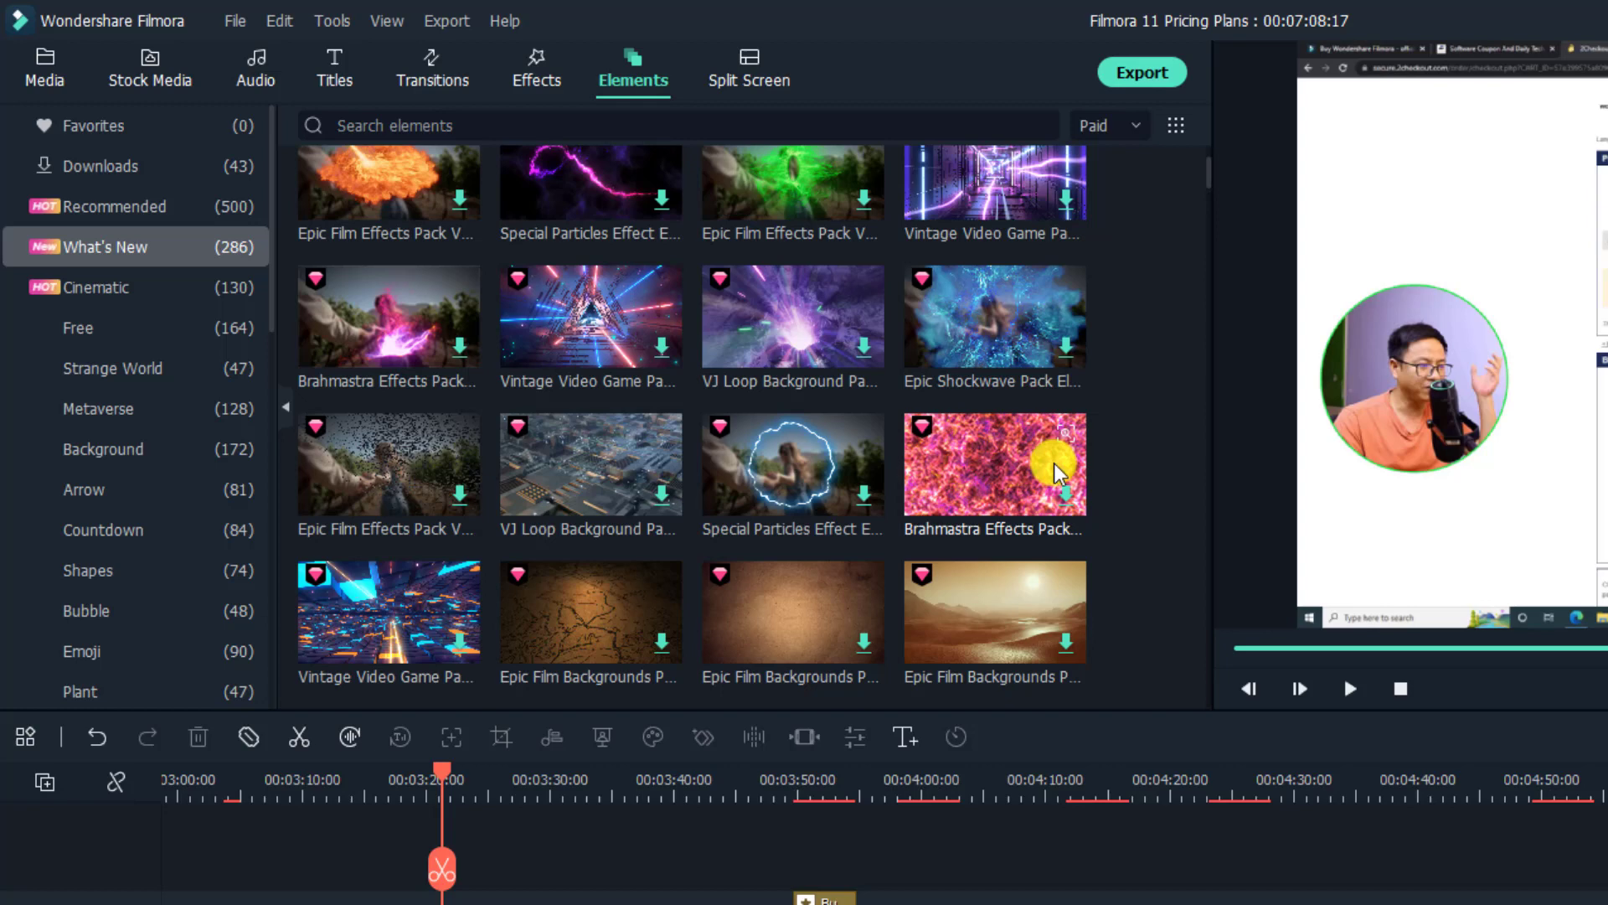
scroll(988, 449, "down", 5)
scroll(873, 442, "down", 5)
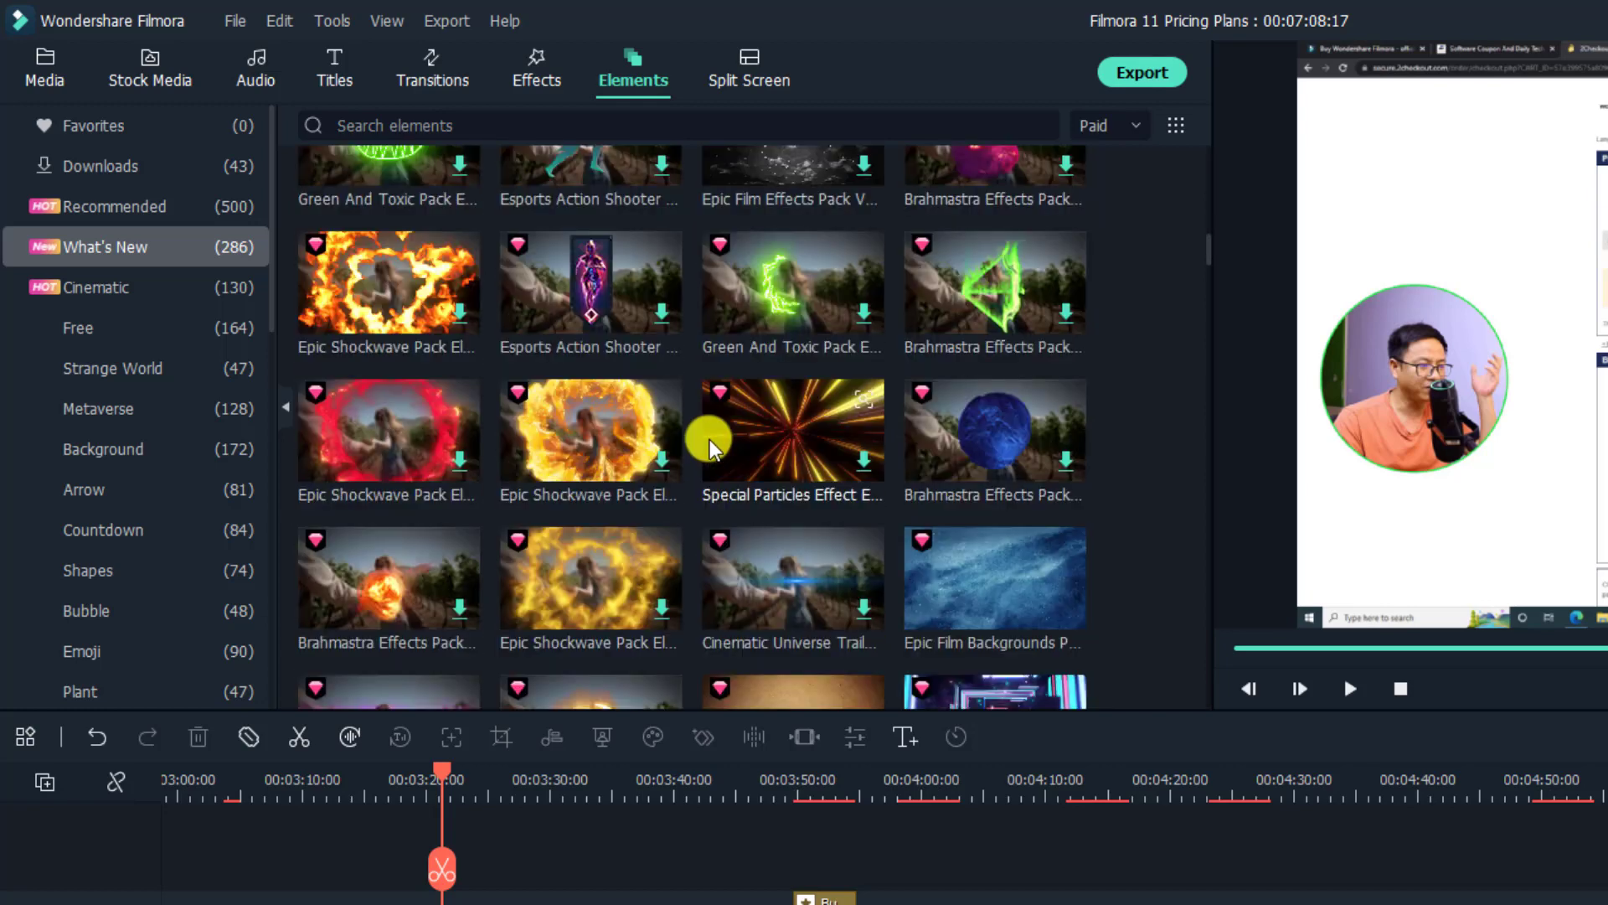
scroll(711, 431, "down", 5)
scroll(737, 461, "down", 3)
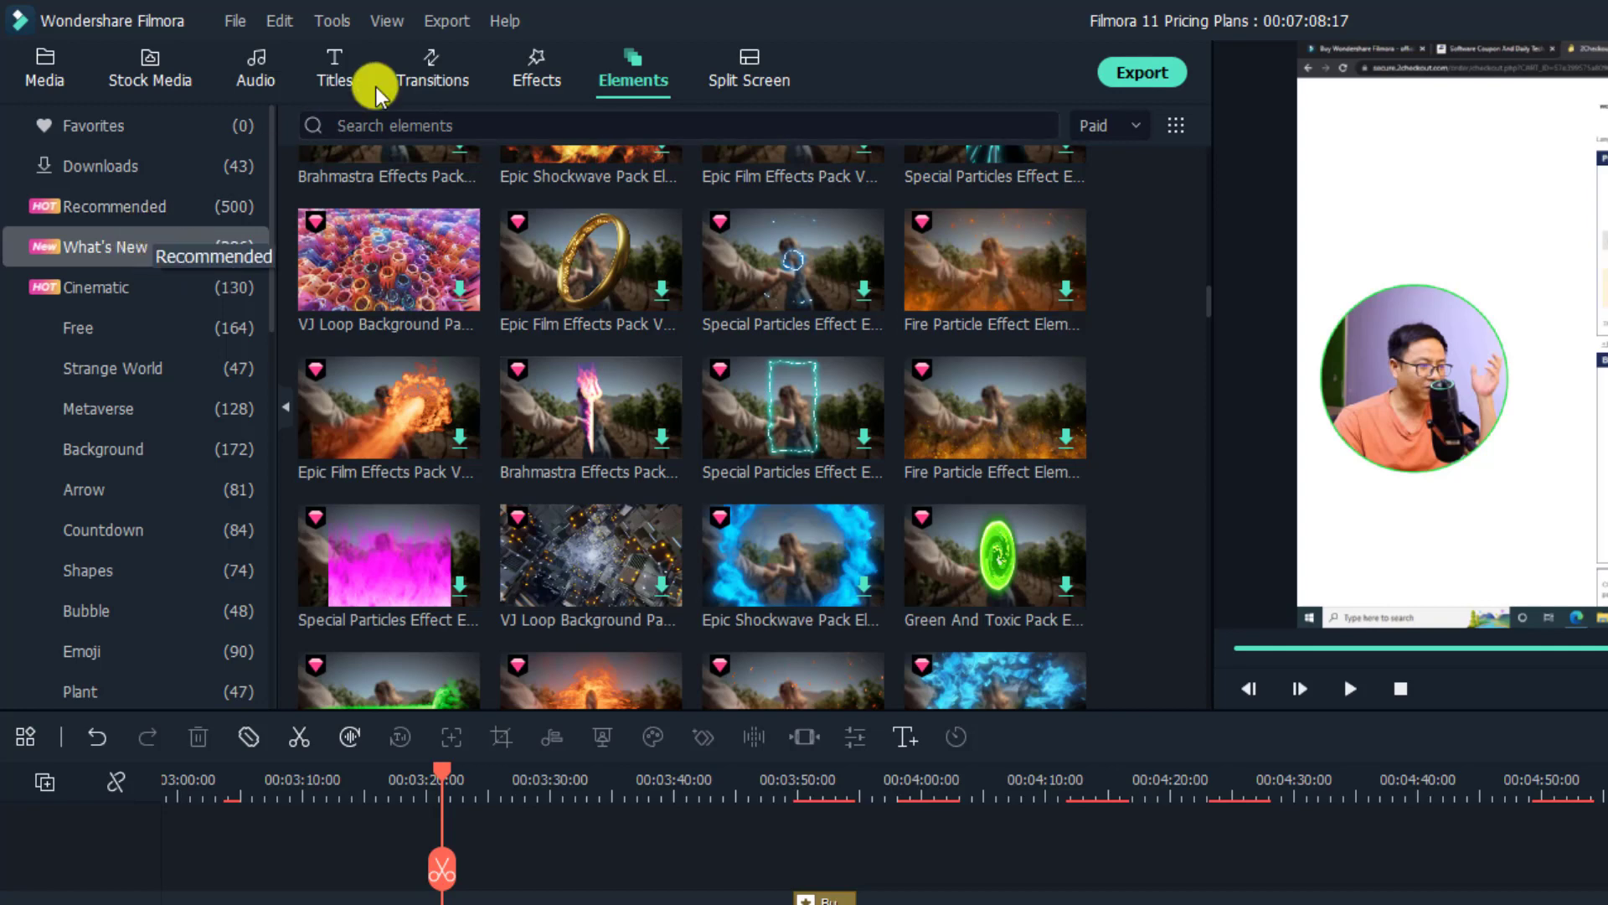
Step: In Titles, select the NEW TITLE clip at 00:03:59 and hide the main video track
left_click(341, 79)
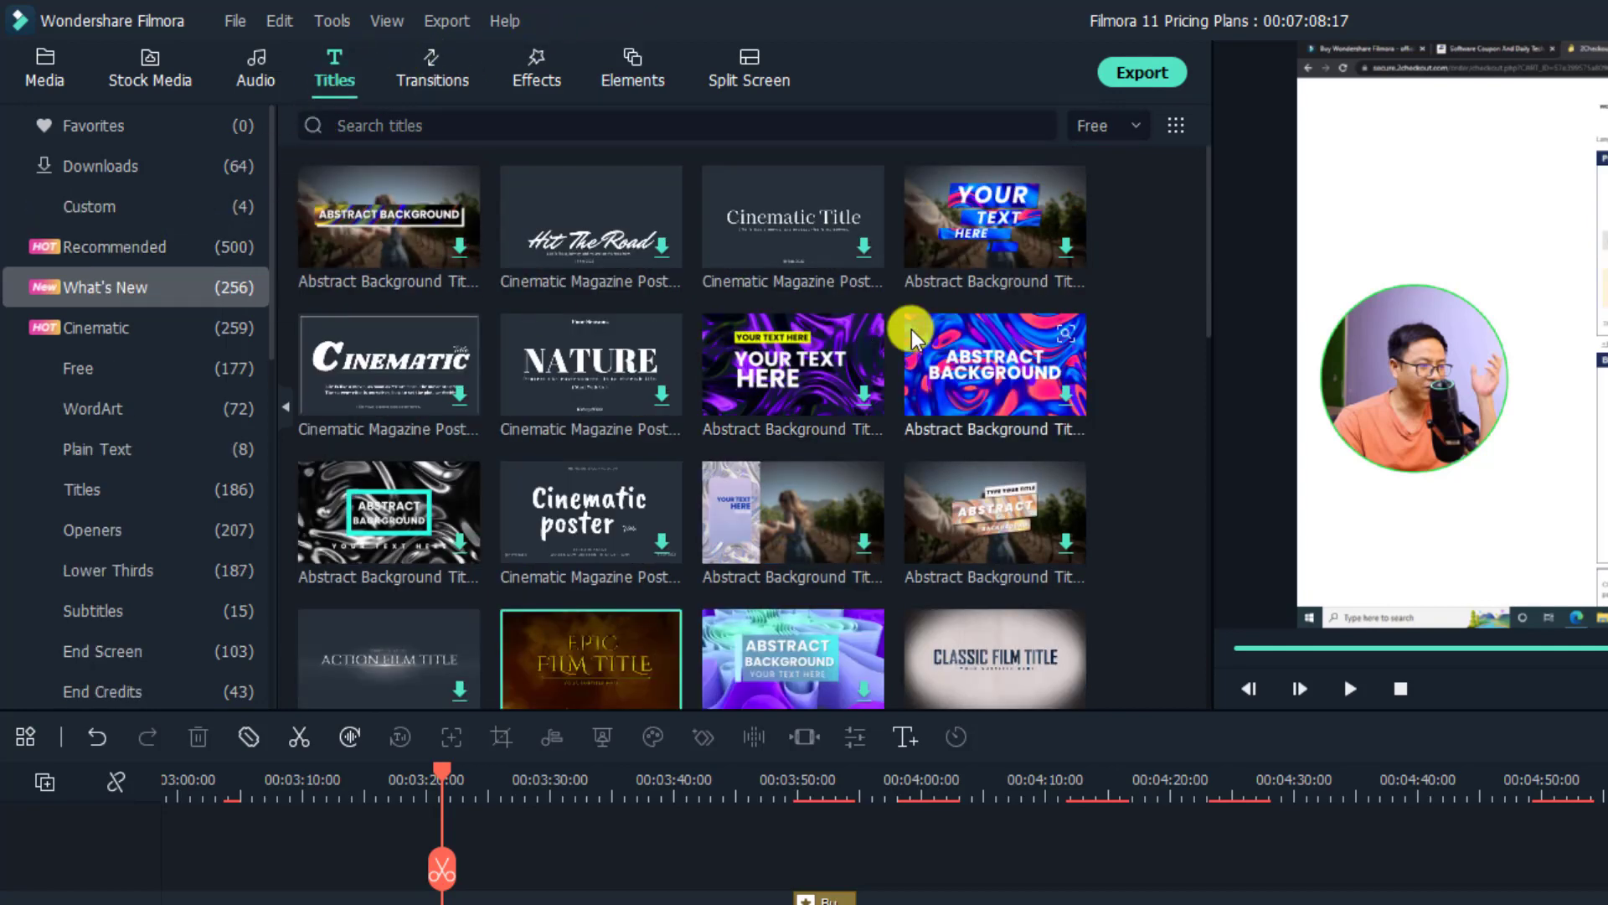
scroll(898, 322, "down", 5)
scroll(759, 502, "down", 2)
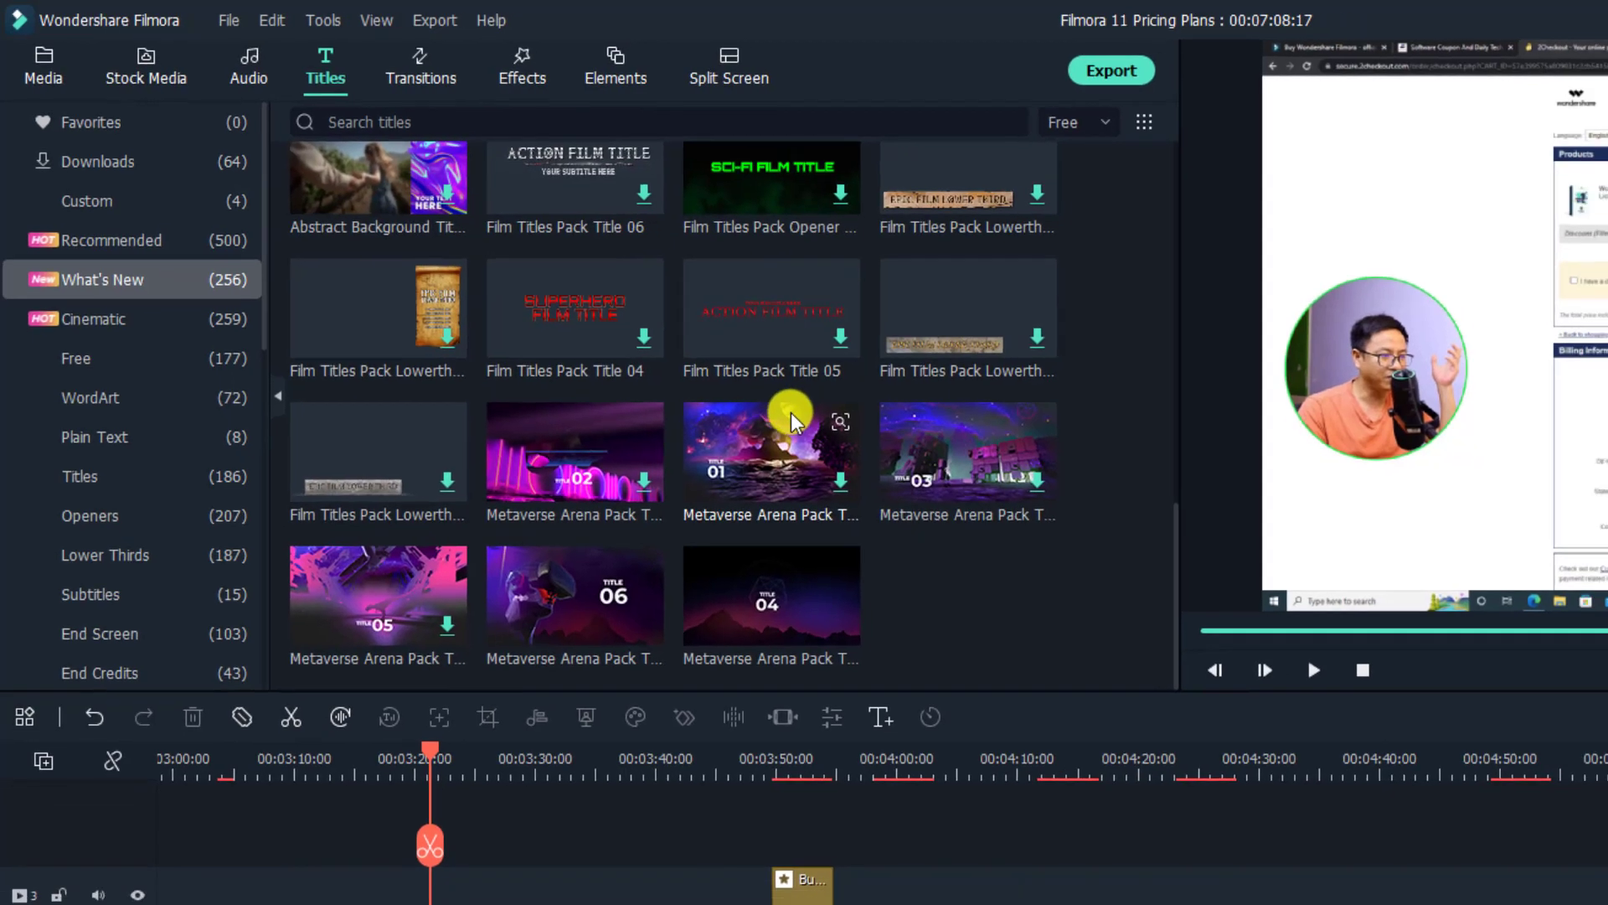
mouse_move(525, 315)
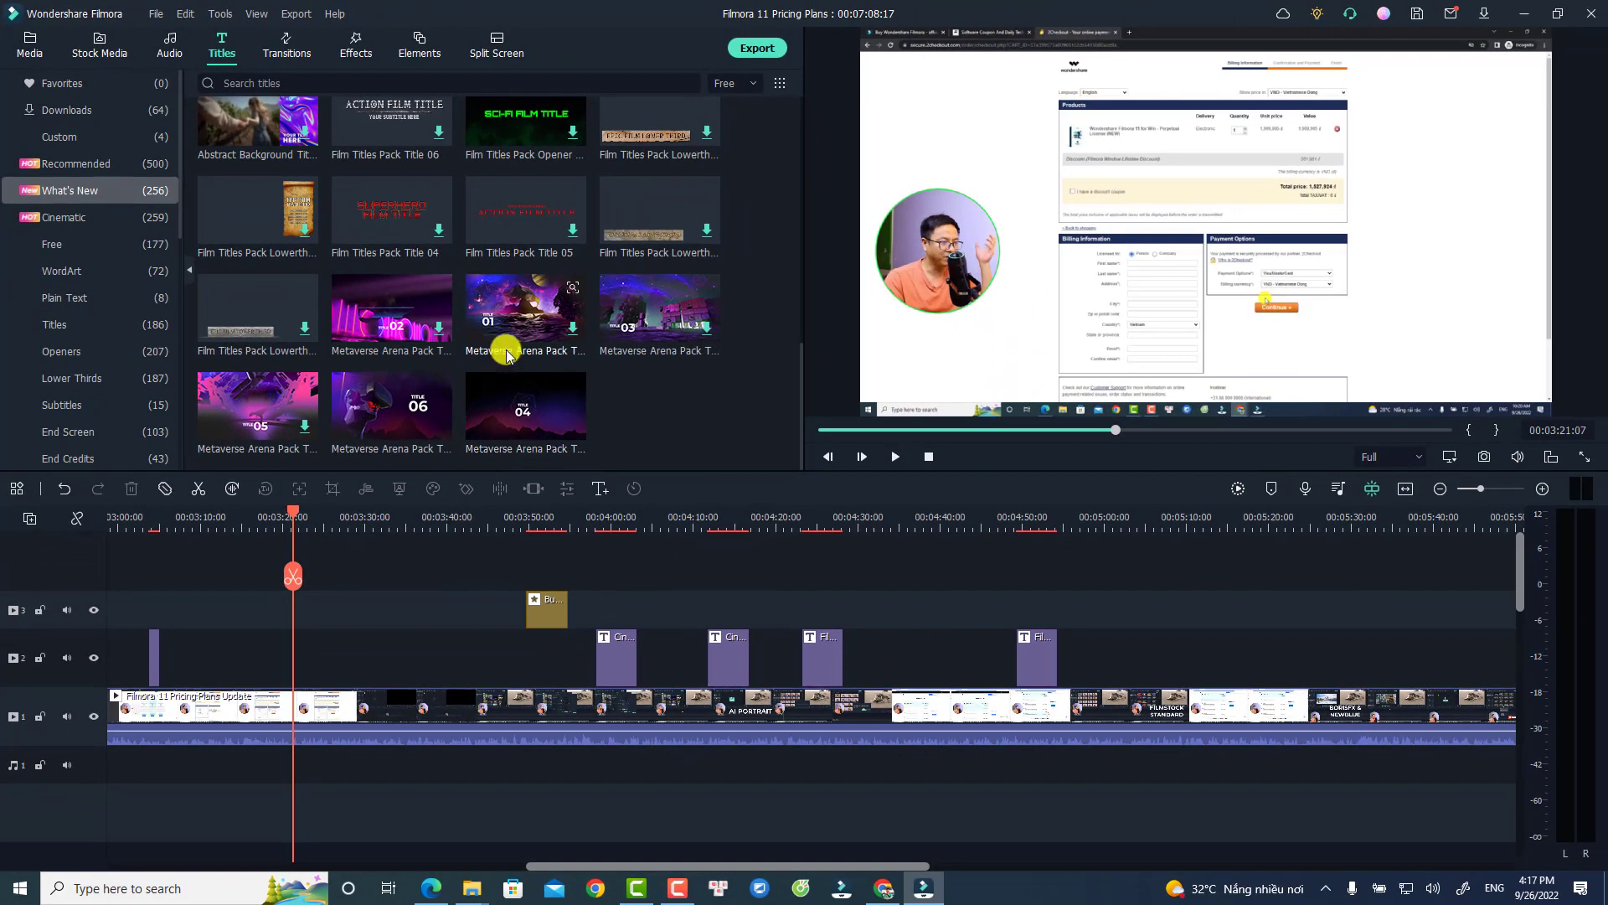
scroll(518, 289, "up", 3)
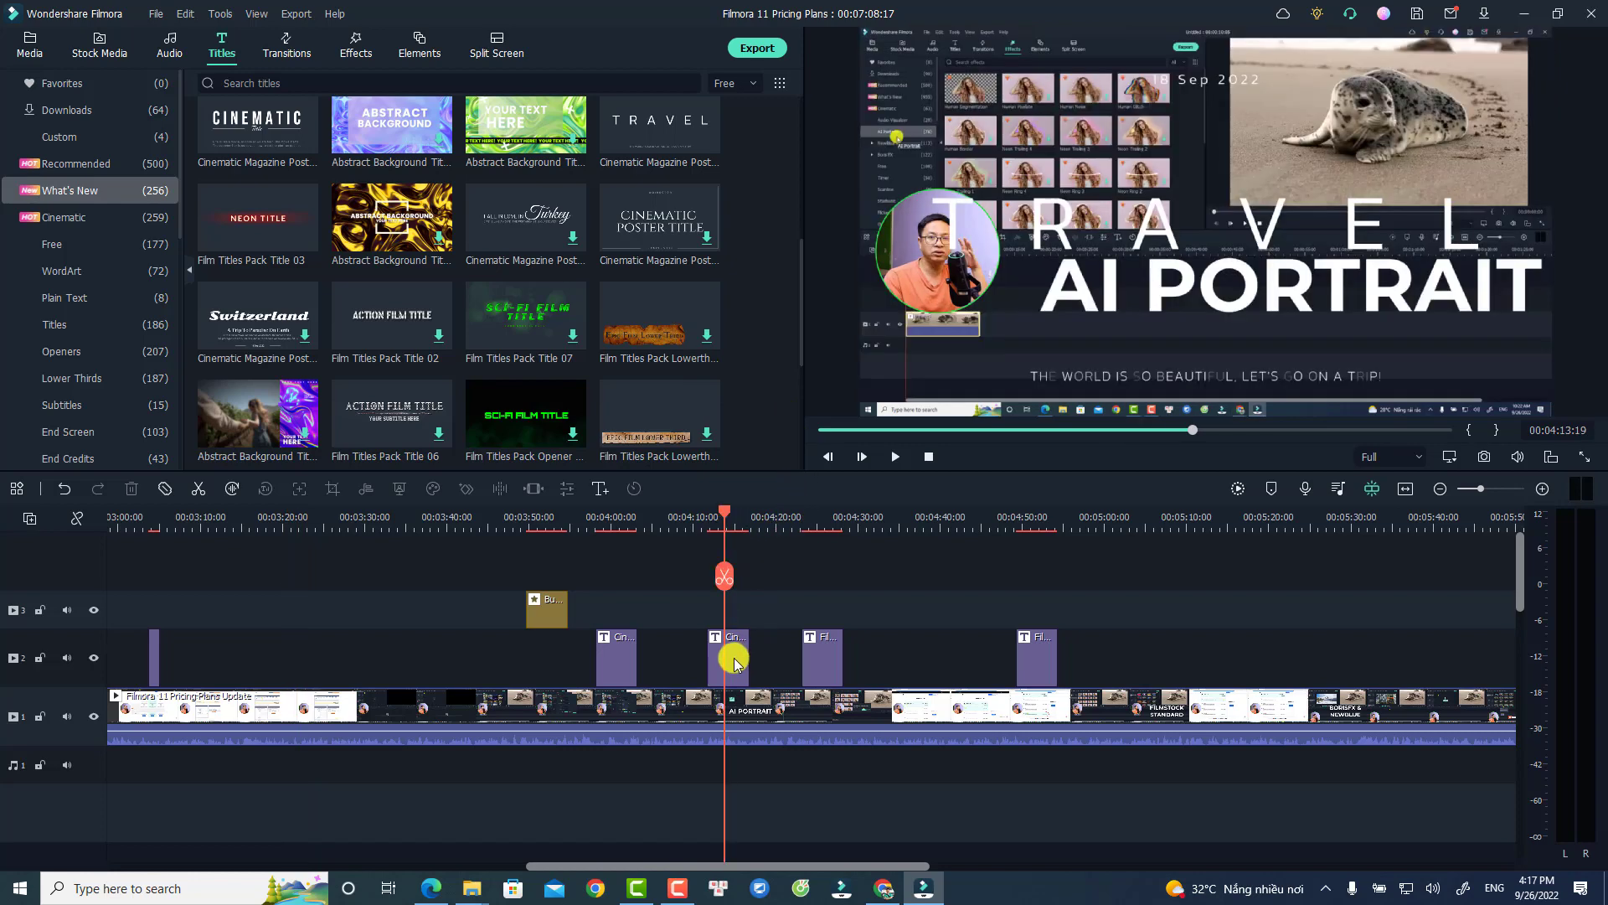
left_click(608, 528)
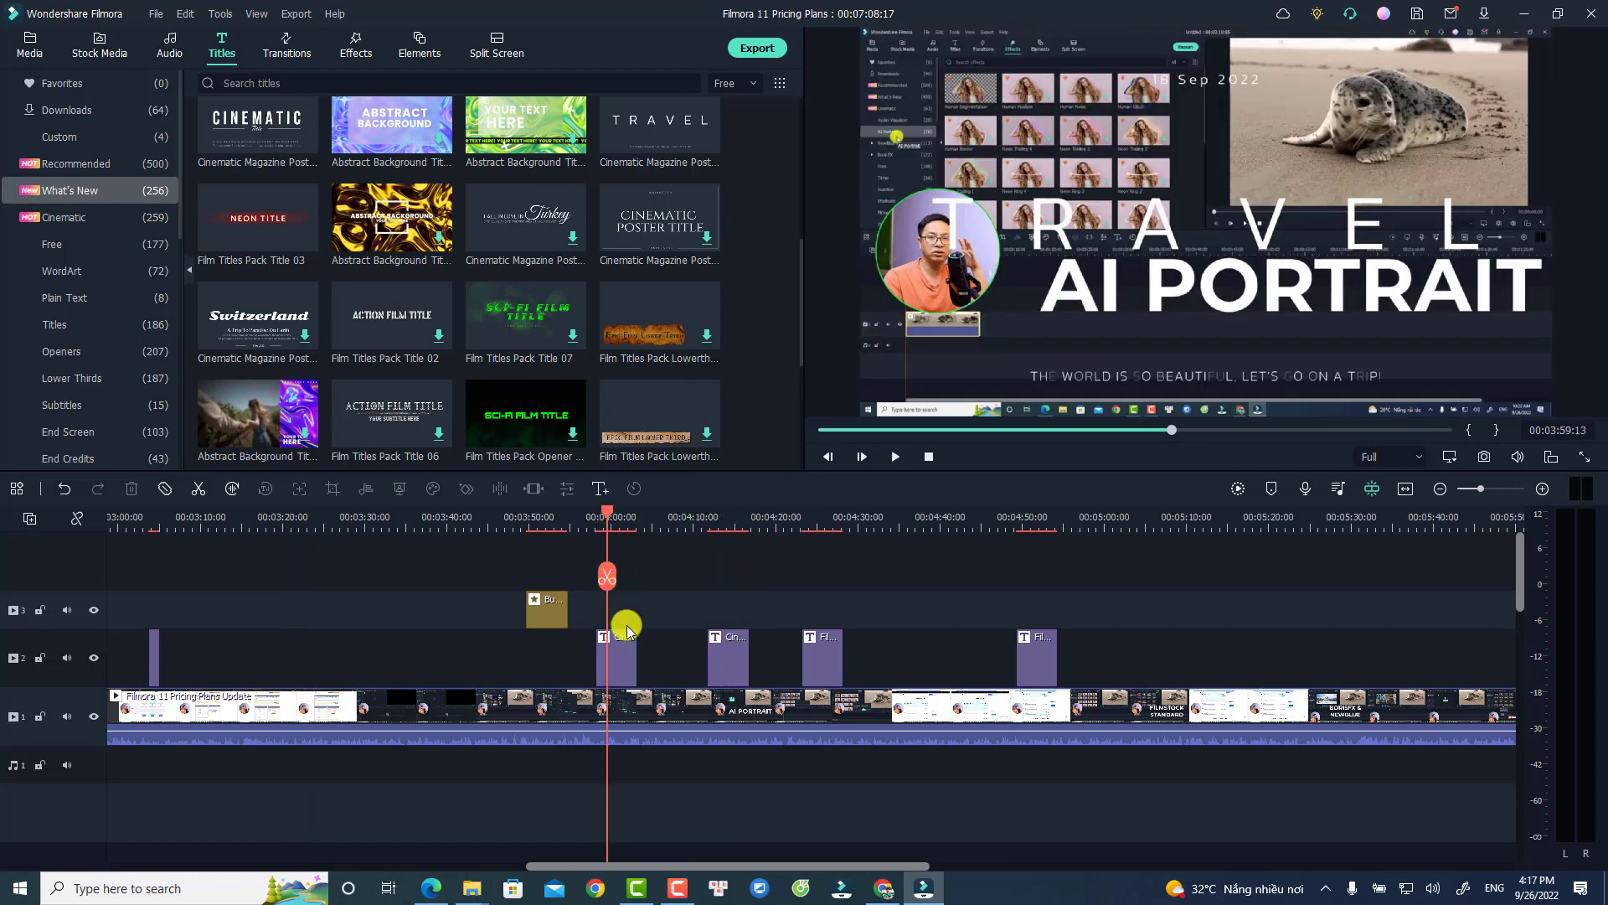
left_click(624, 671)
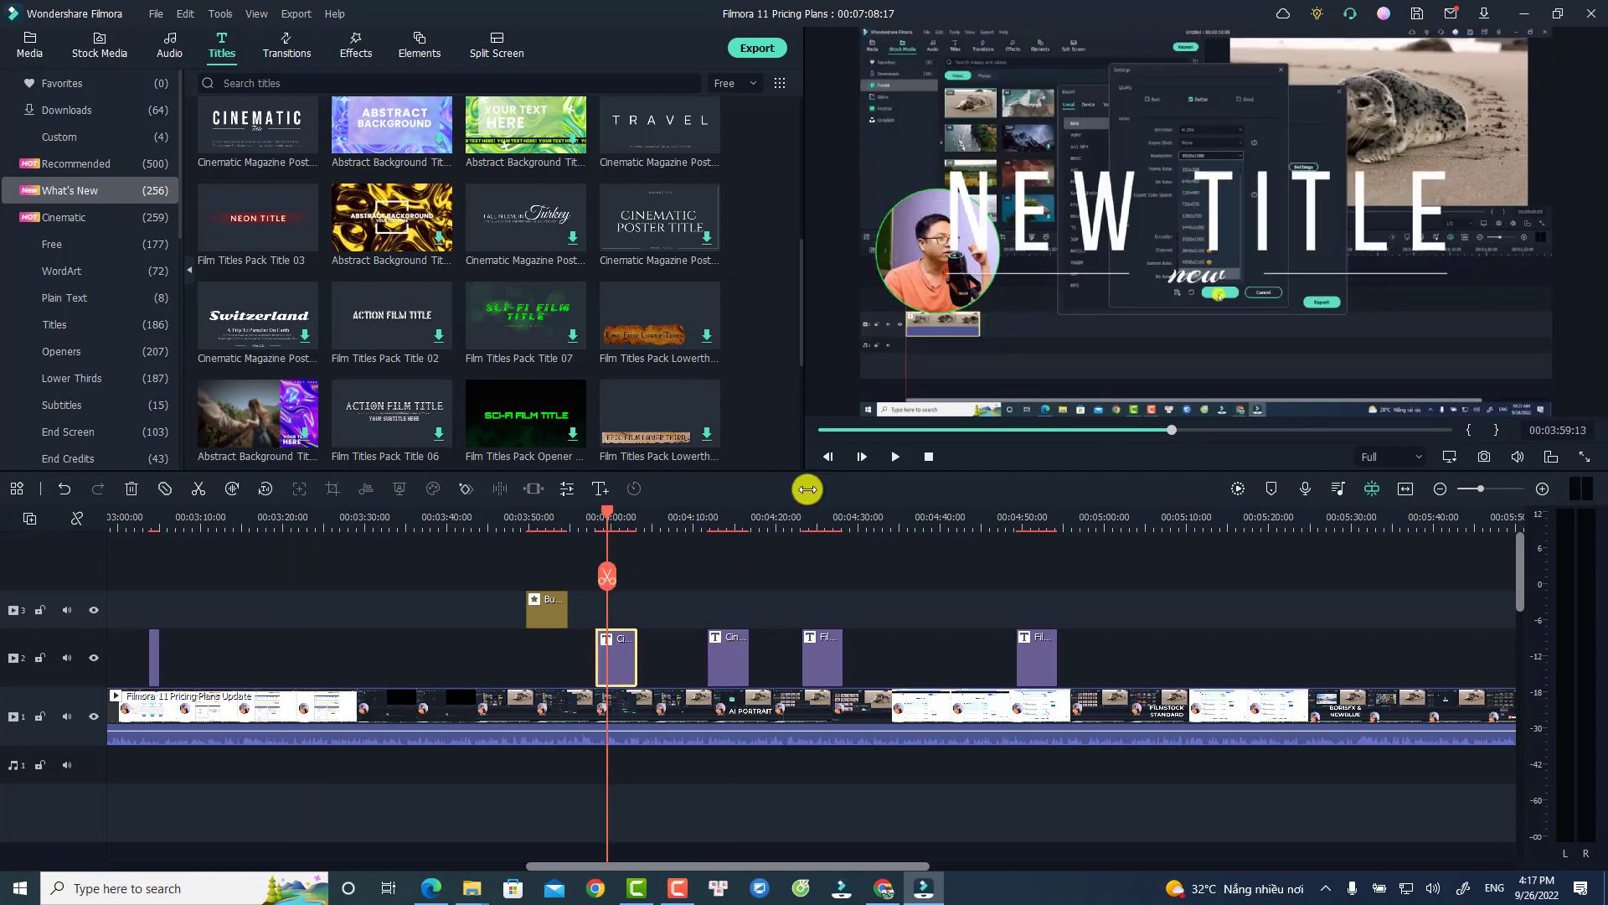
left_click(90, 716)
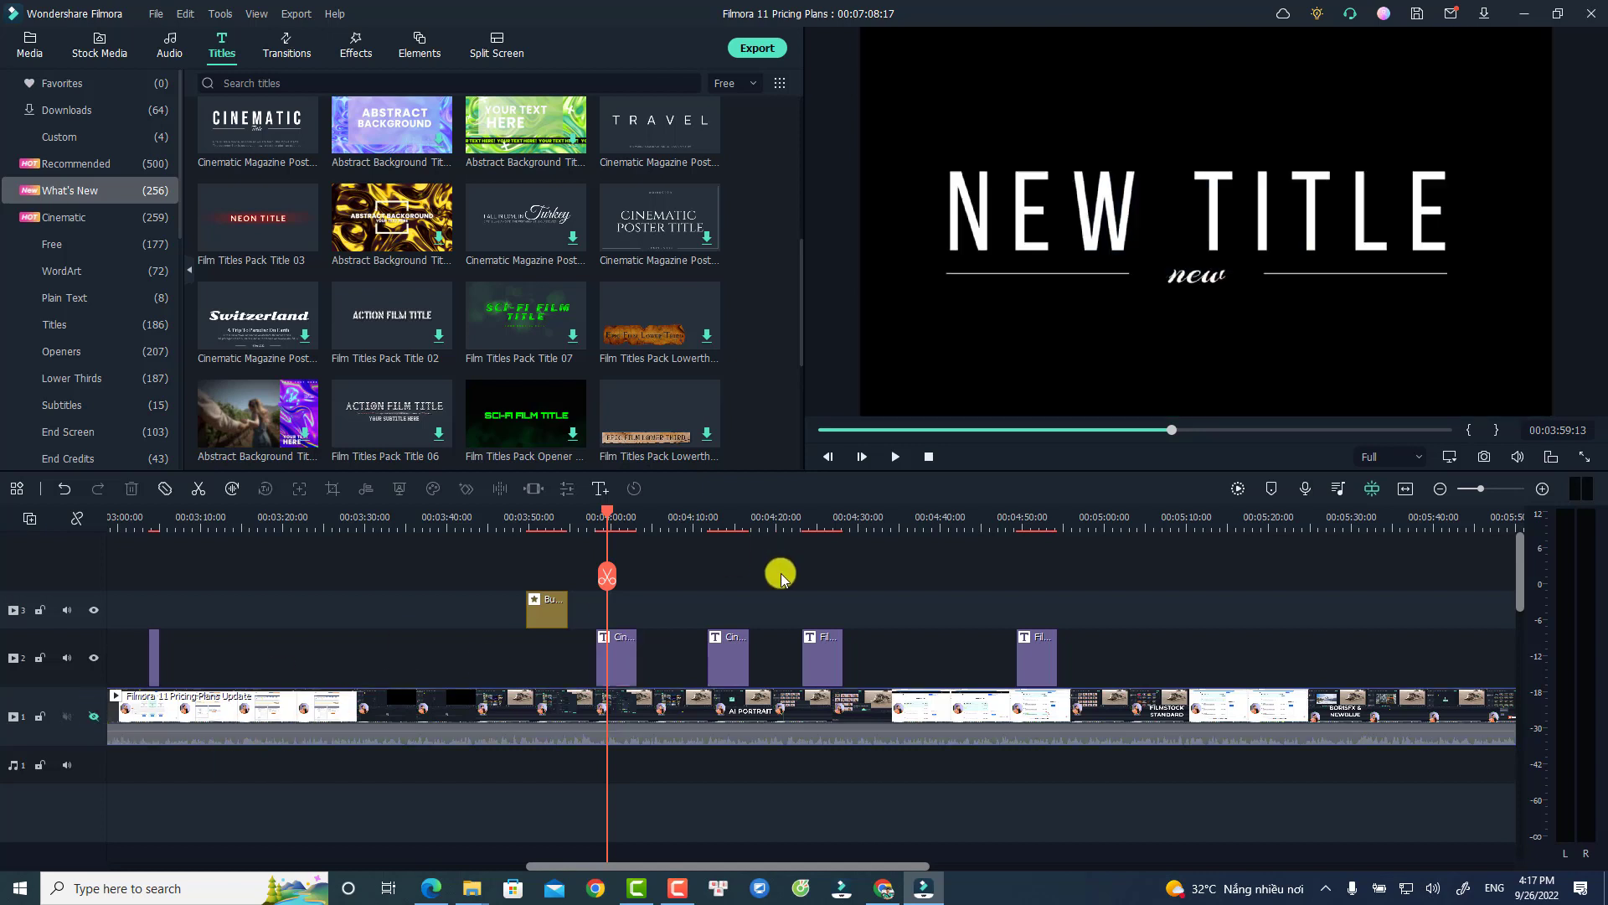
key("space")
Step: Preview the title clips from 00:04:11, including the Classic Film Title and Epic Film Title
left_click(711, 528)
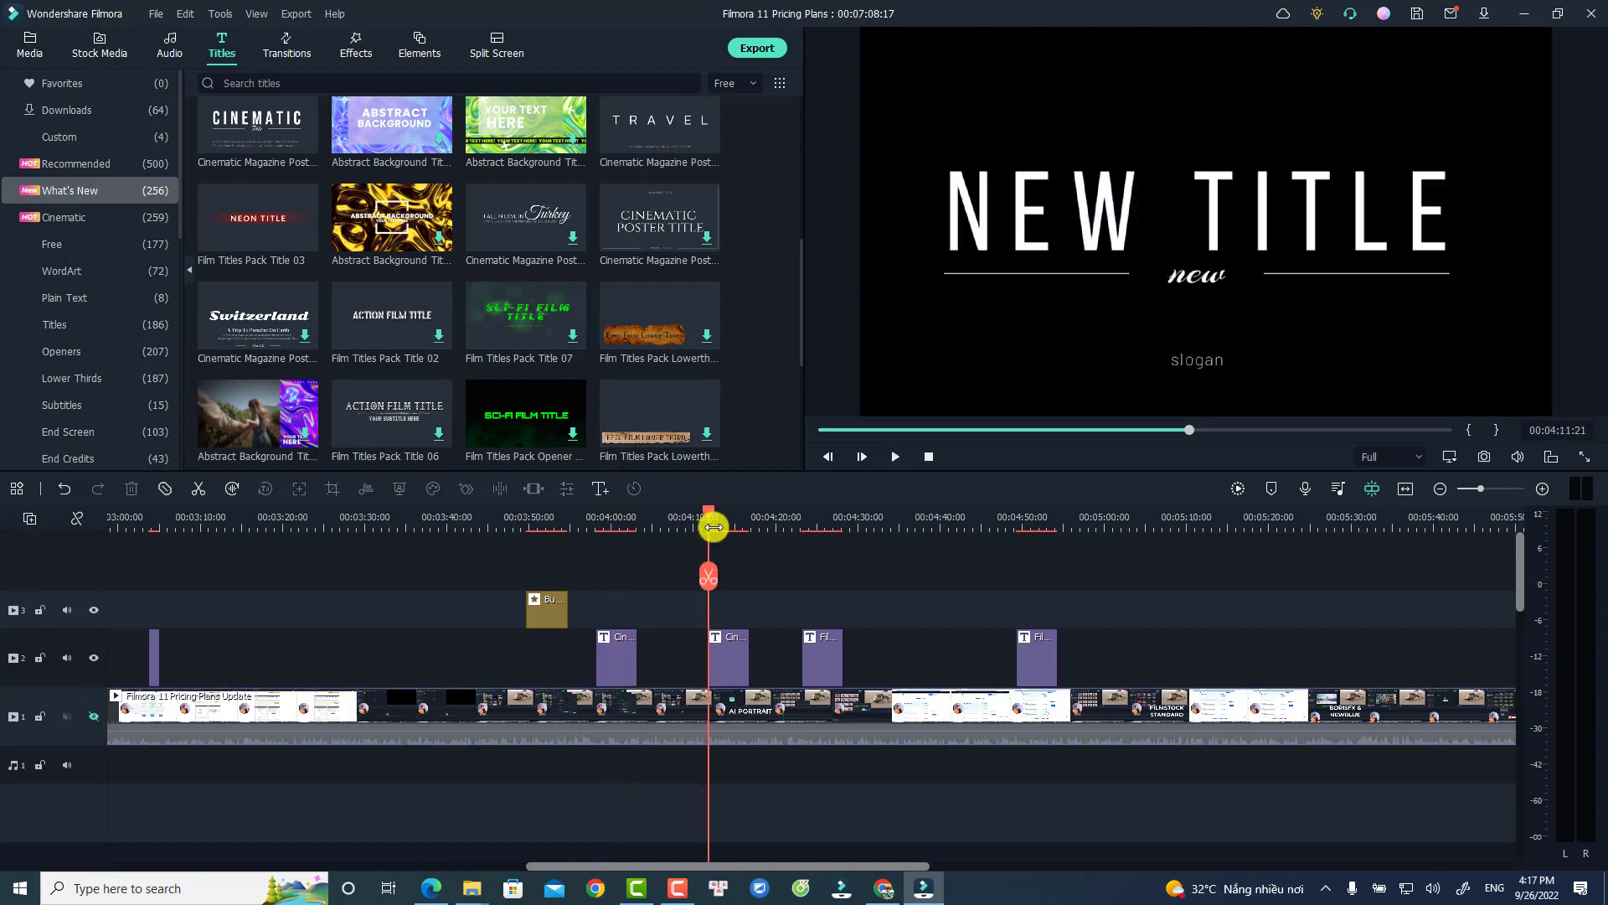
key("space")
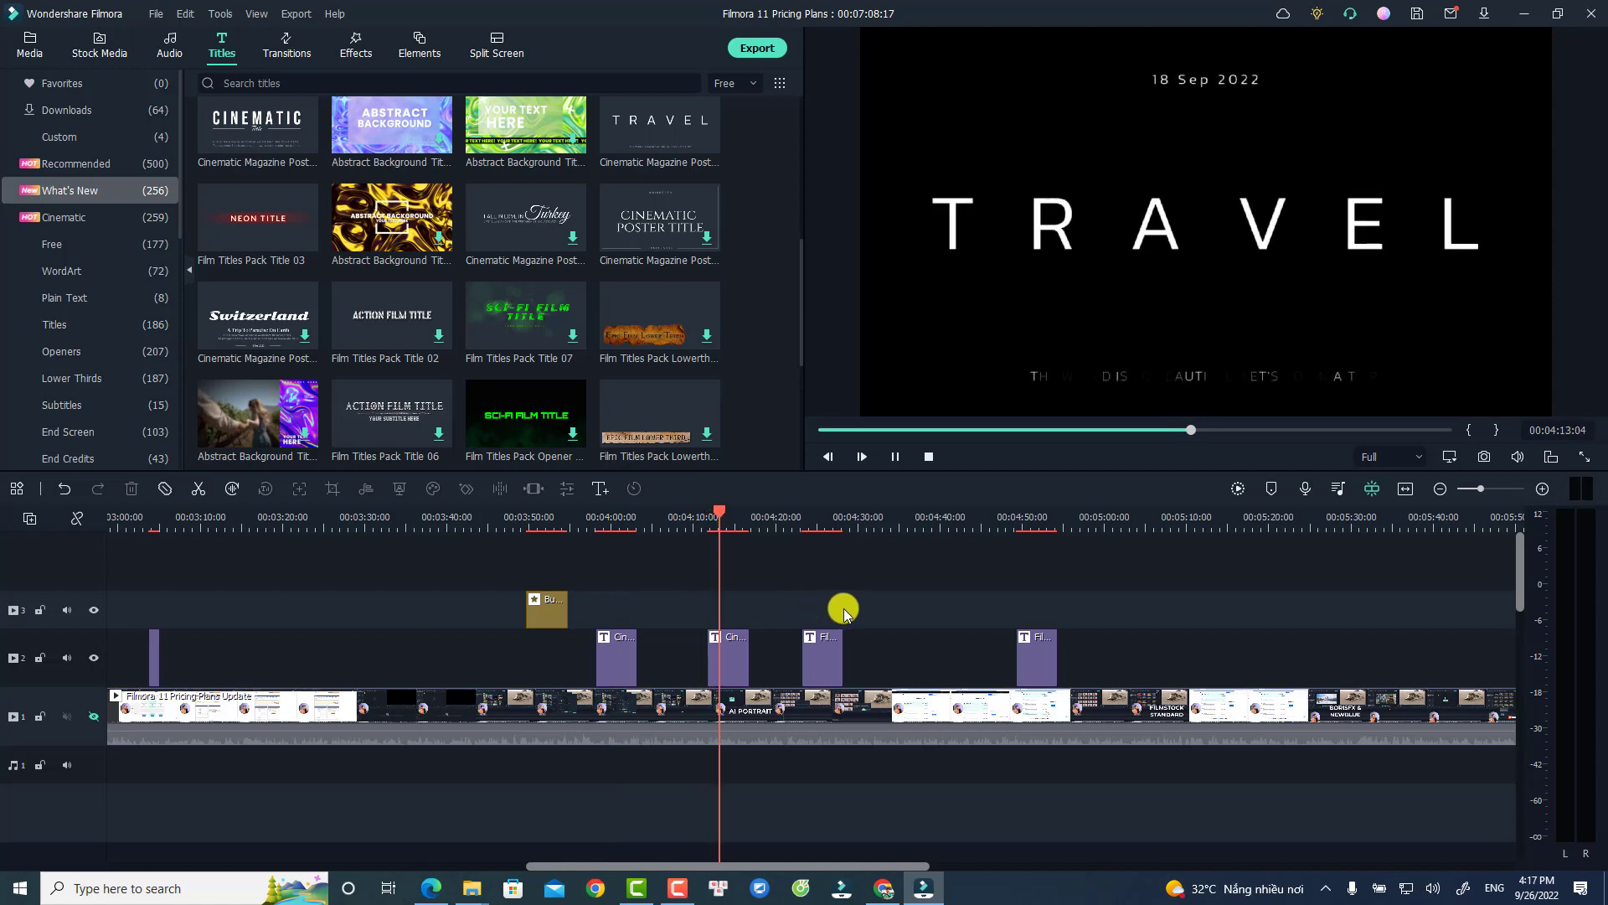
key("space")
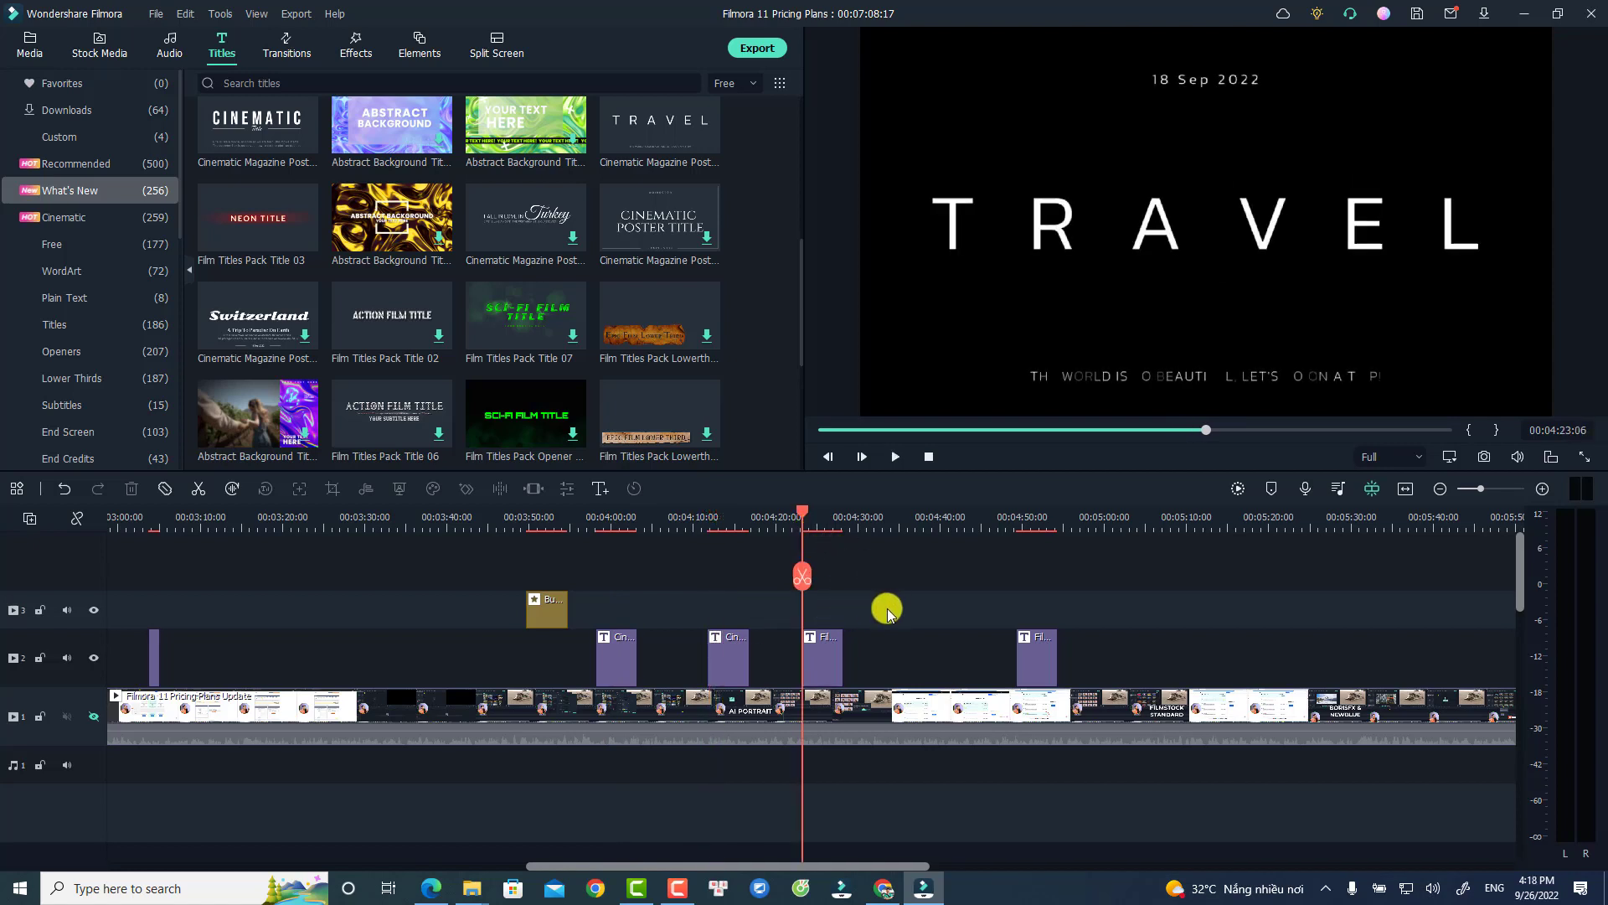
key("space")
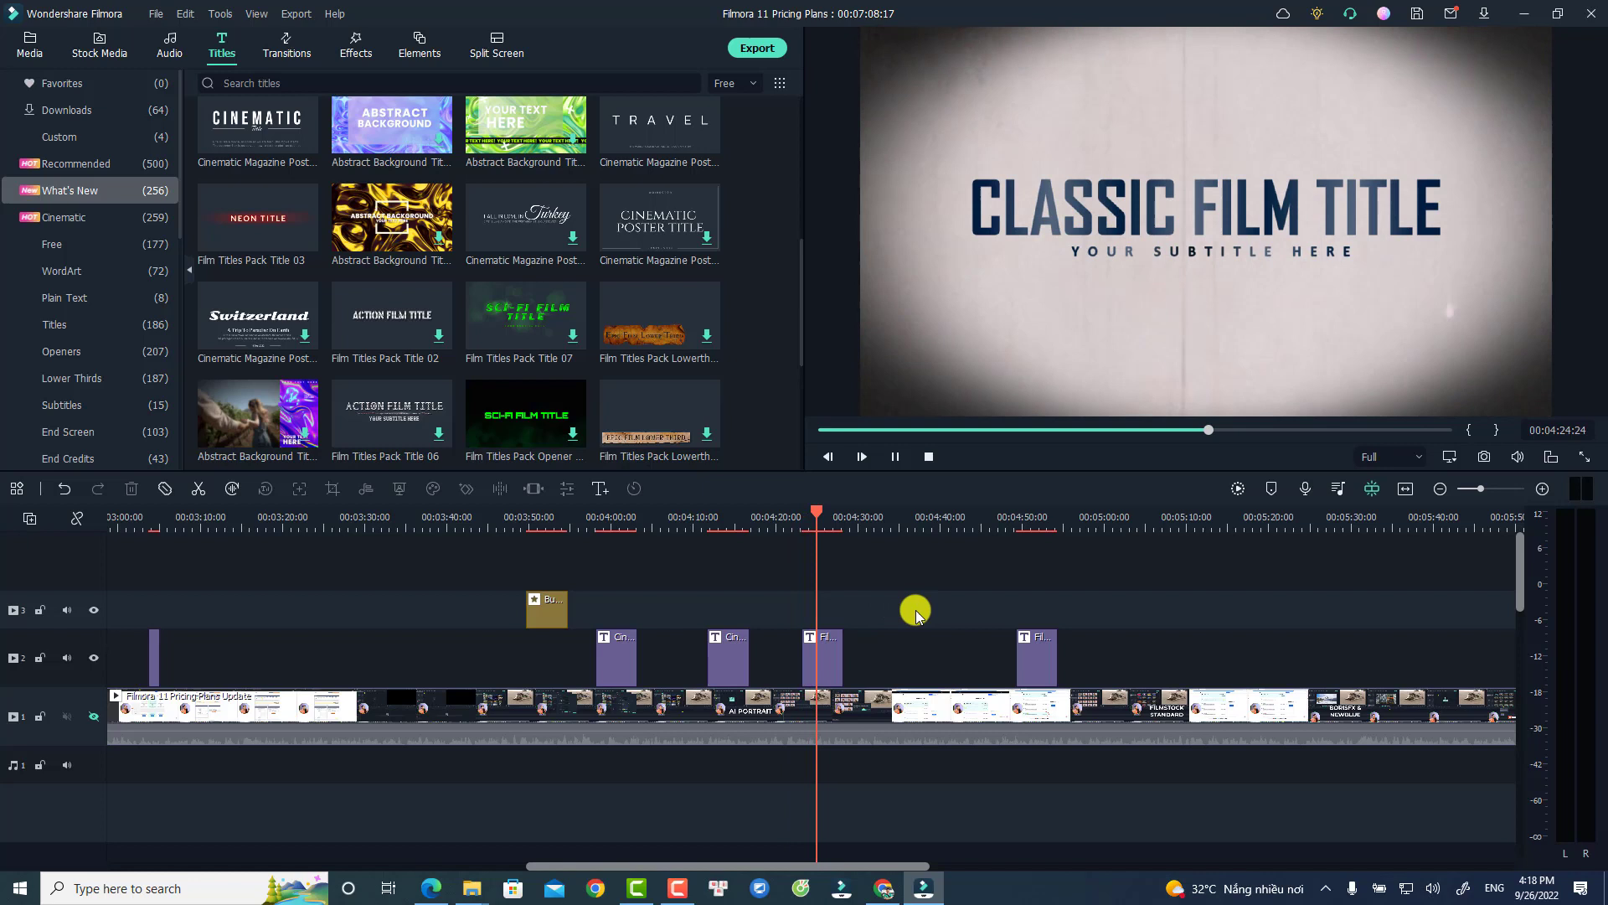
key("space")
left_click(1029, 518)
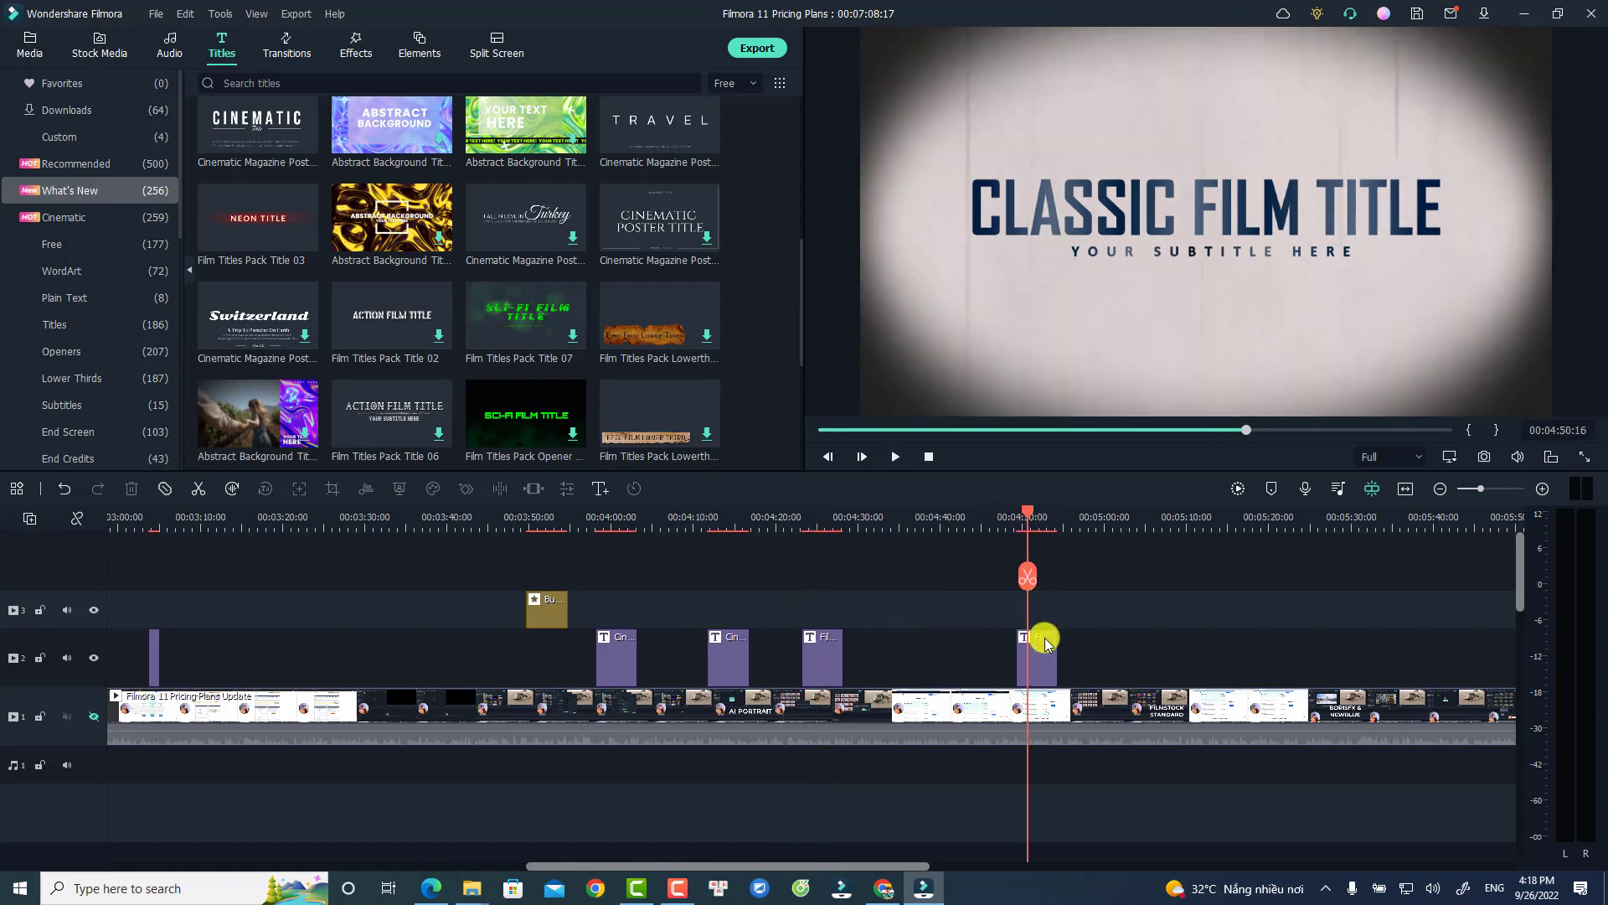
key("space")
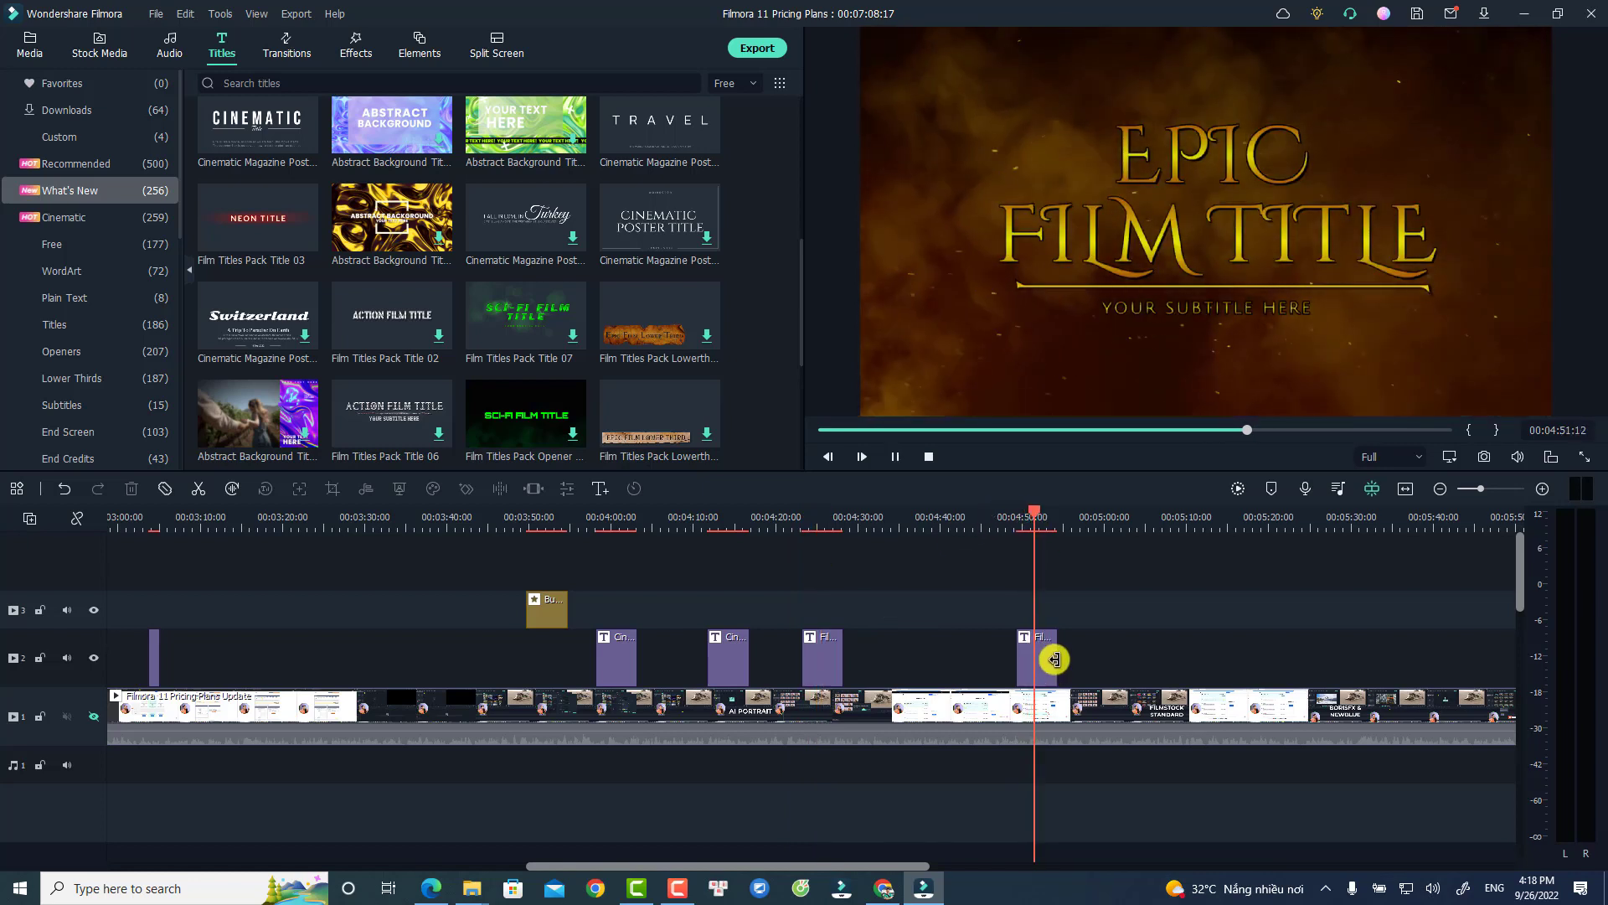
key("space")
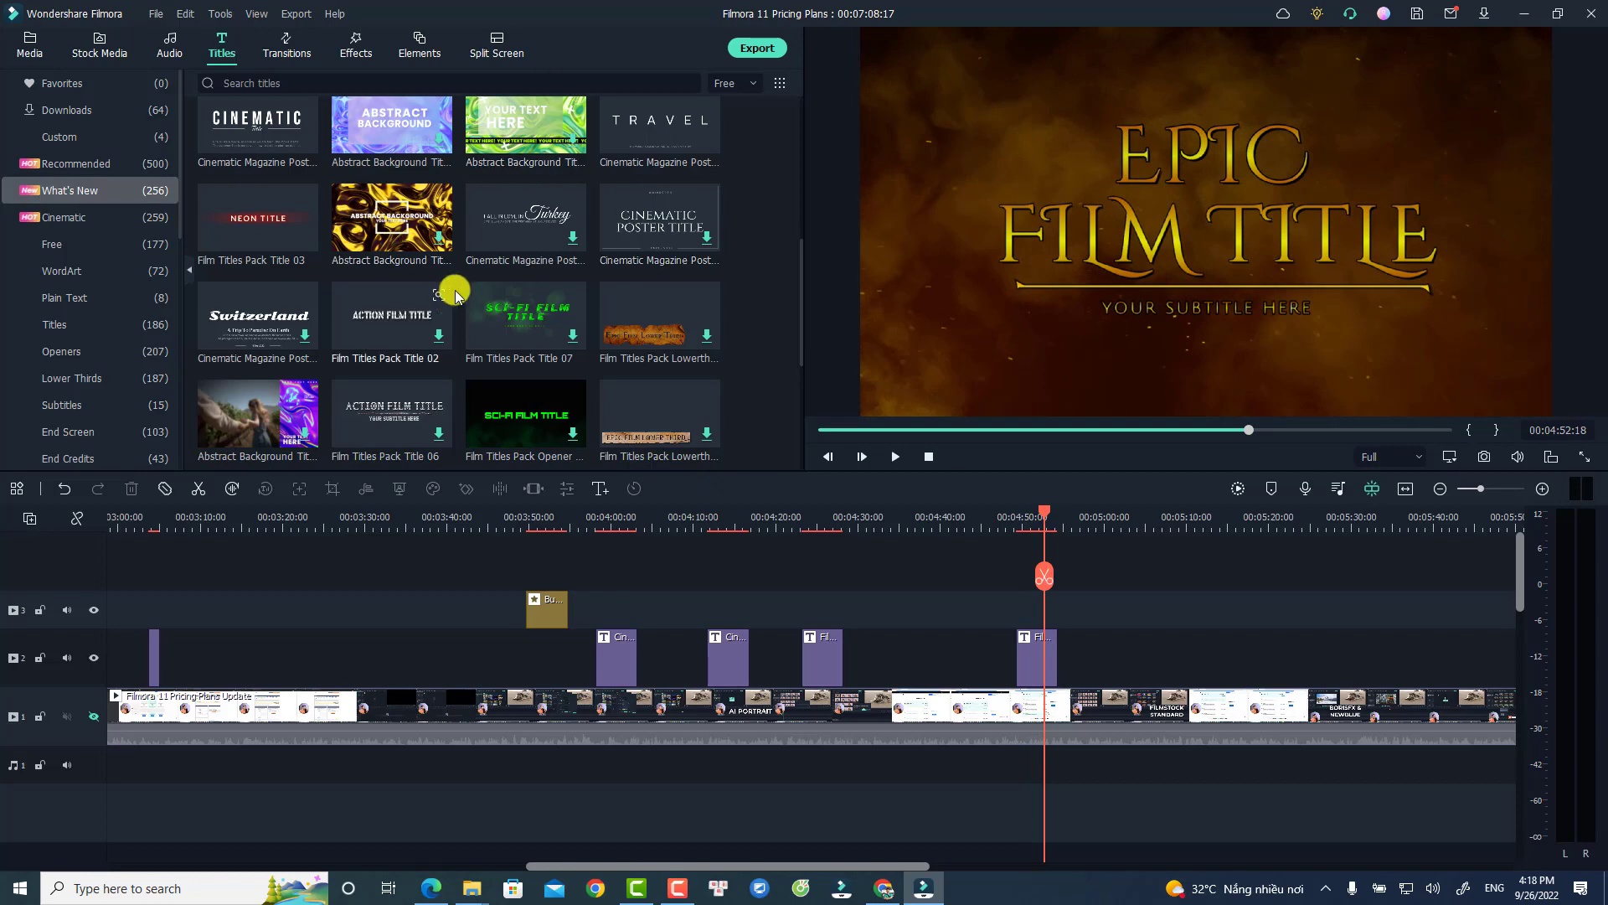
scroll(409, 347, "down", 3)
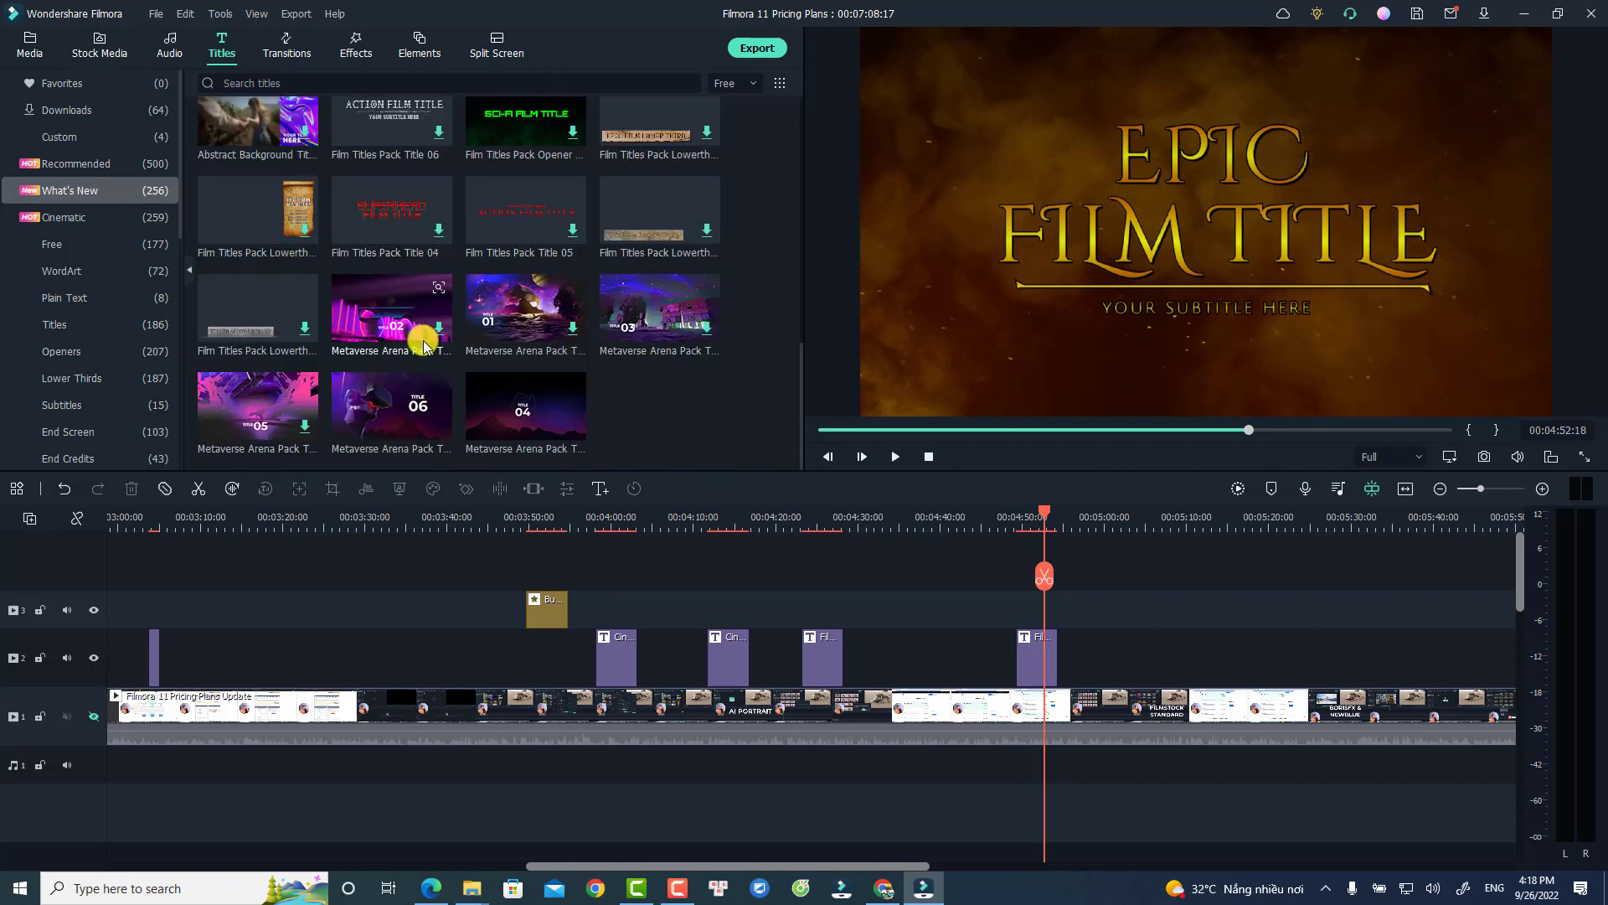
Step: Show the Audio library's What's new category of newly added sound effects
left_click(166, 53)
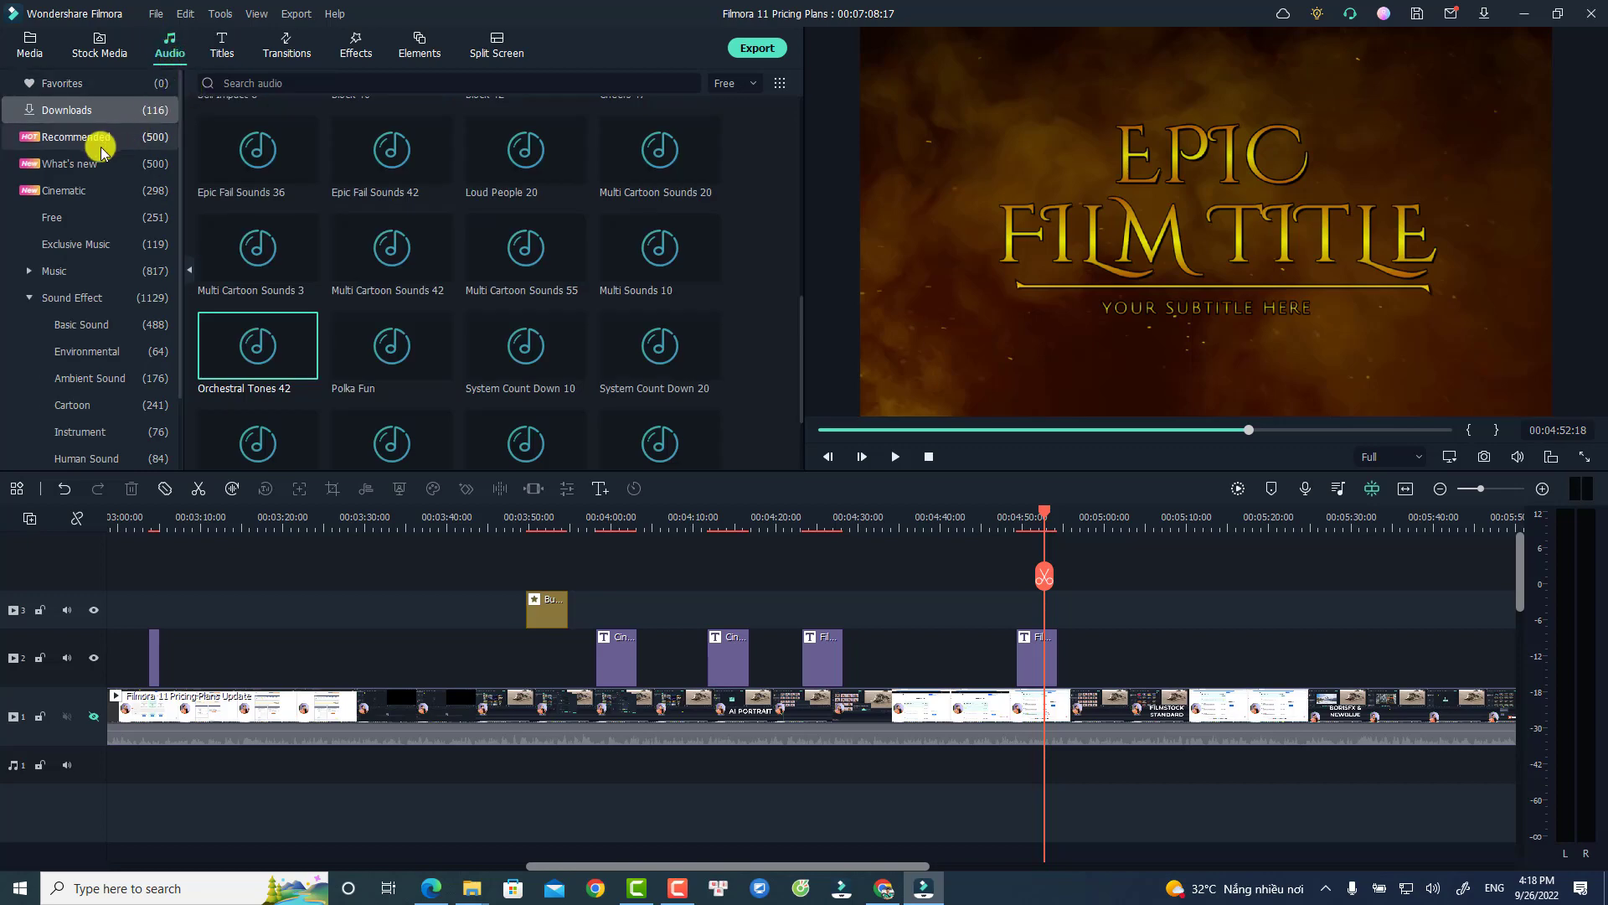
left_click(71, 161)
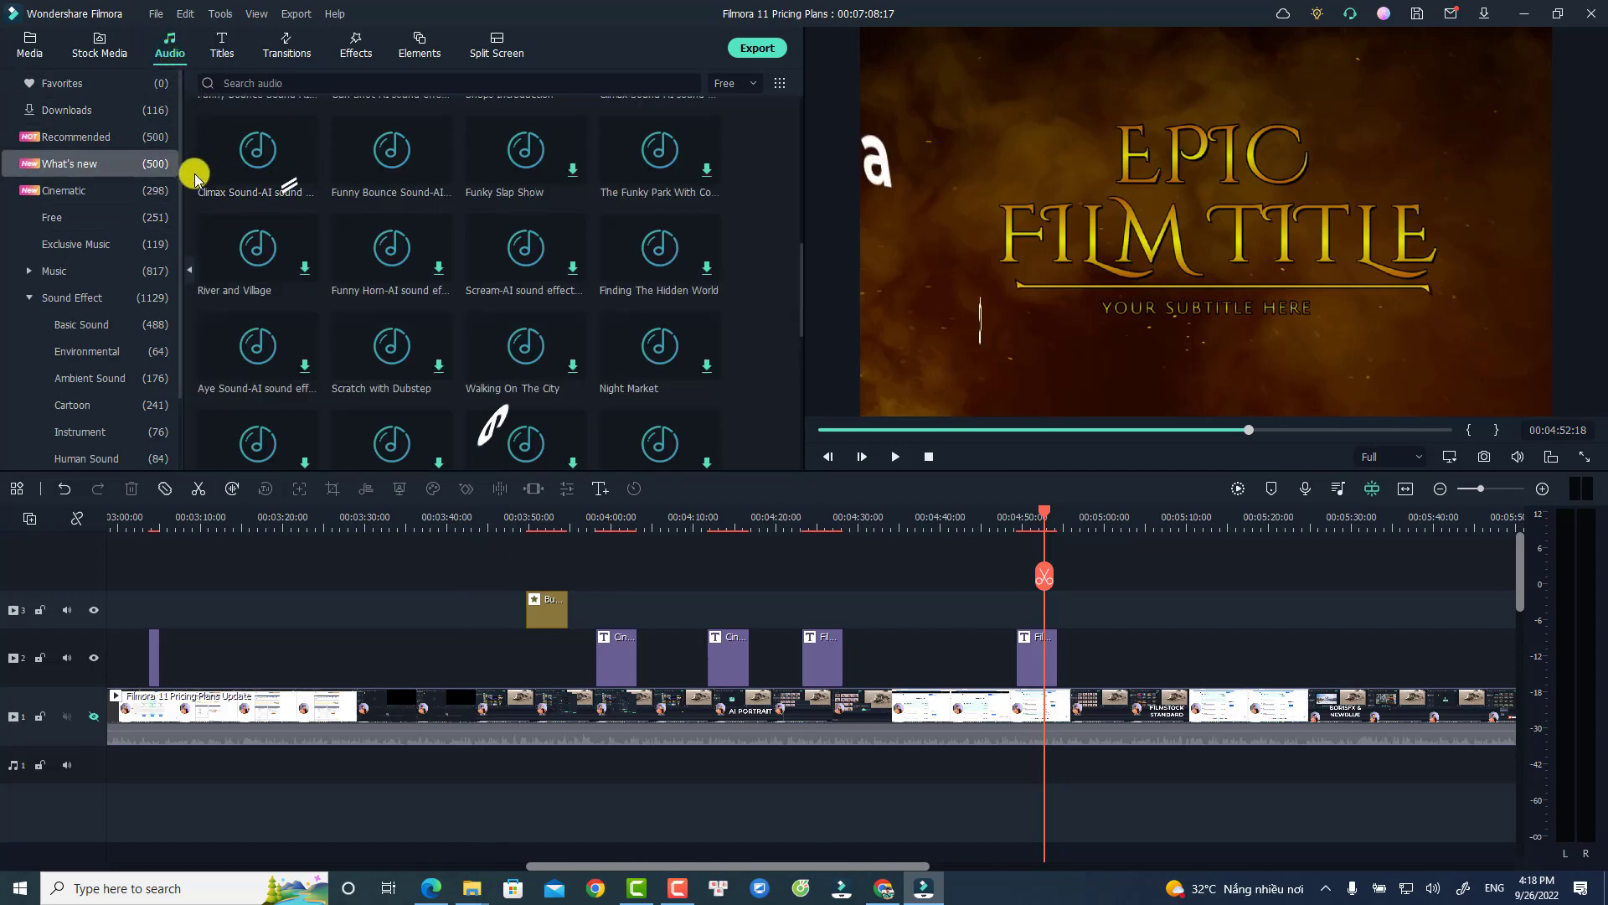
scroll(636, 221, "down", 5)
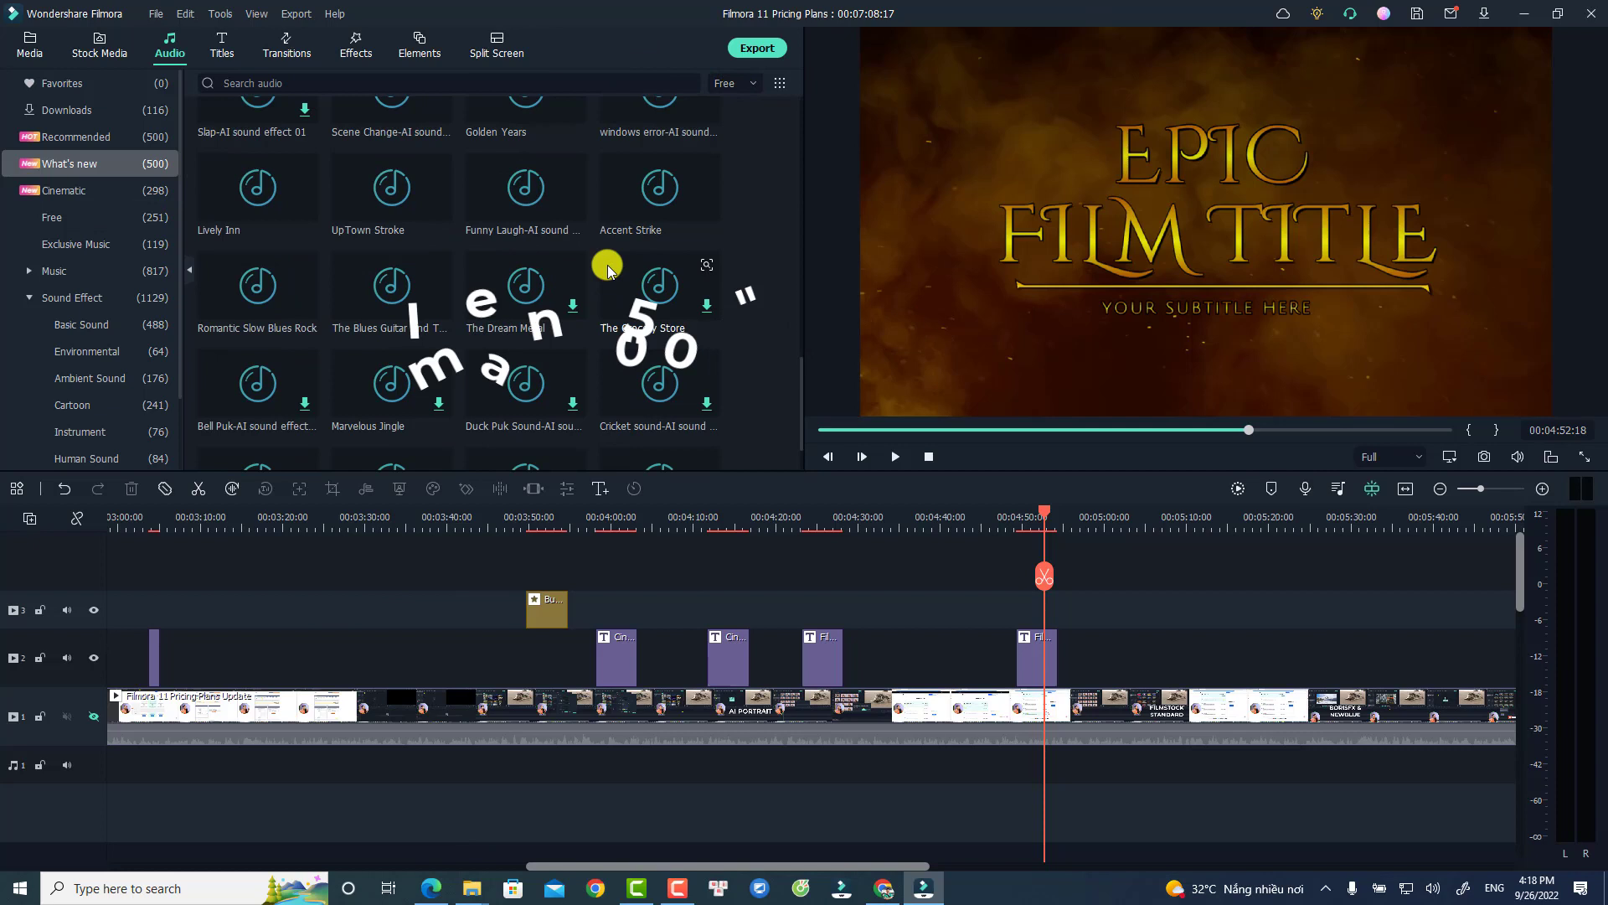